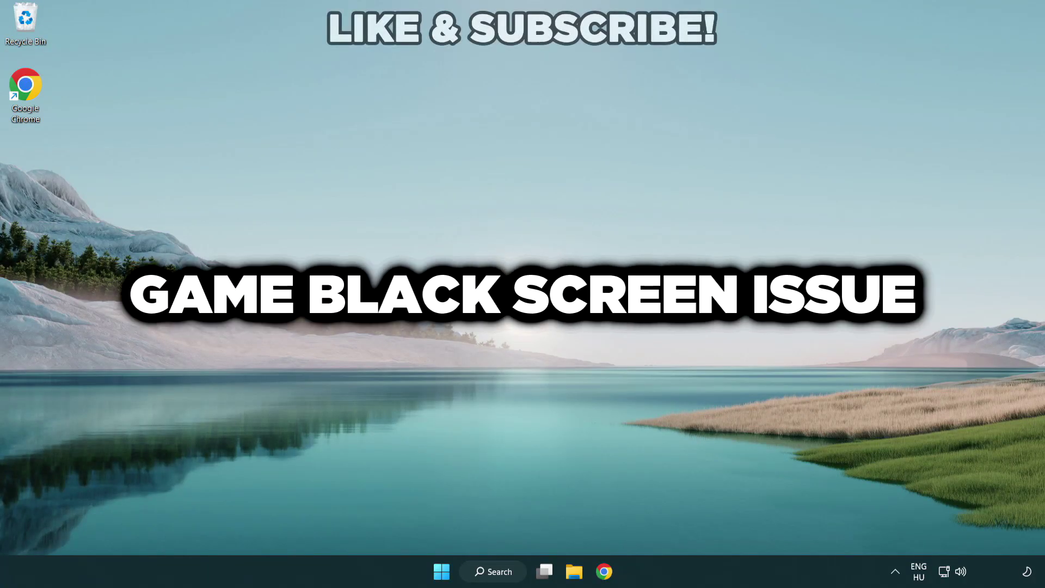
Search Windows for 'device manager' and launch Device Manager from the best match
left_click(495, 573)
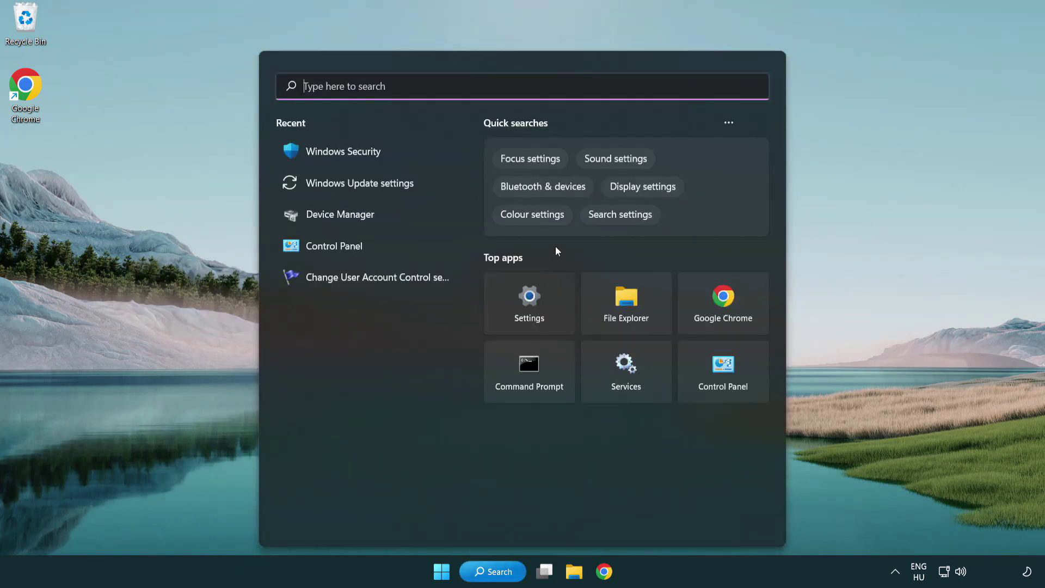
type("device manager")
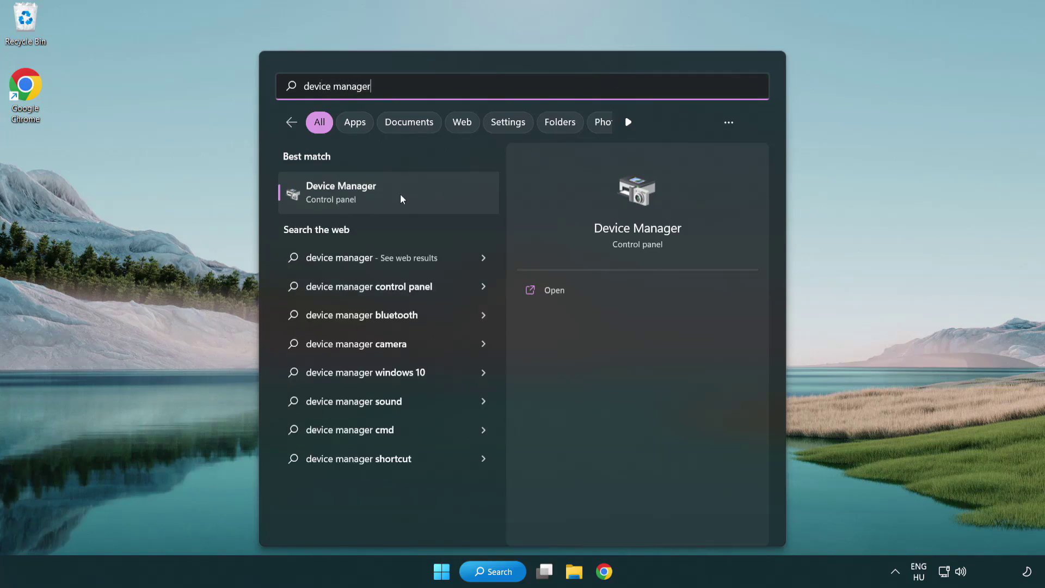
left_click(418, 198)
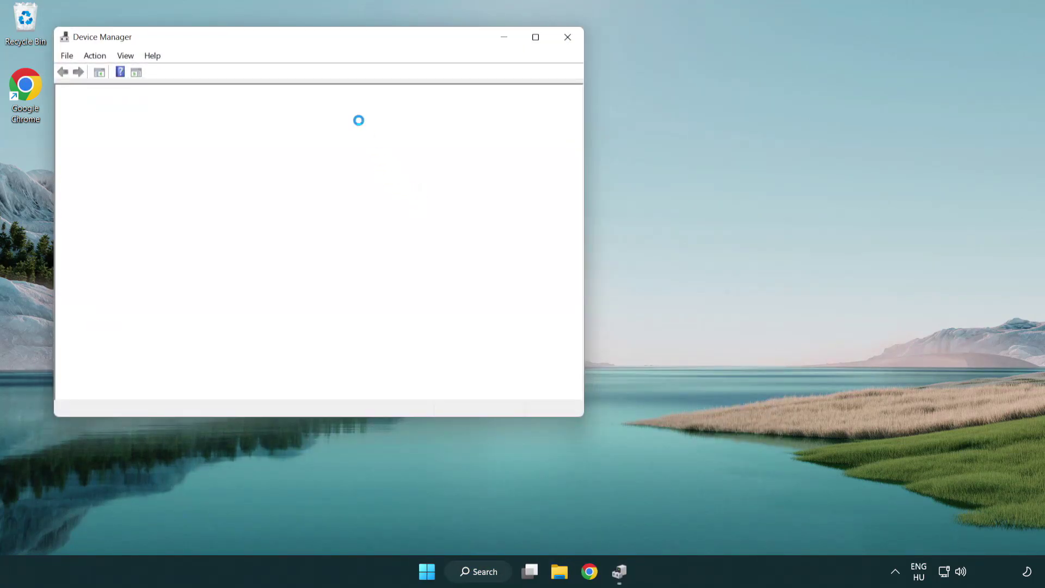
Expand Display adapters and bring up the VMware SVGA 3D adapter's context menu
left_click_drag(286, 42, 460, 105)
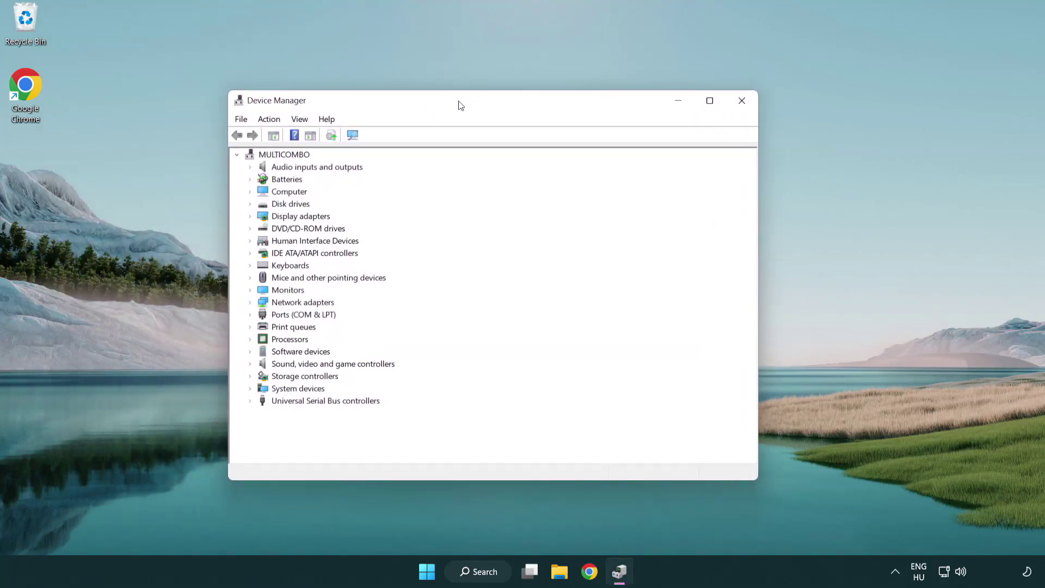
left_click(274, 220)
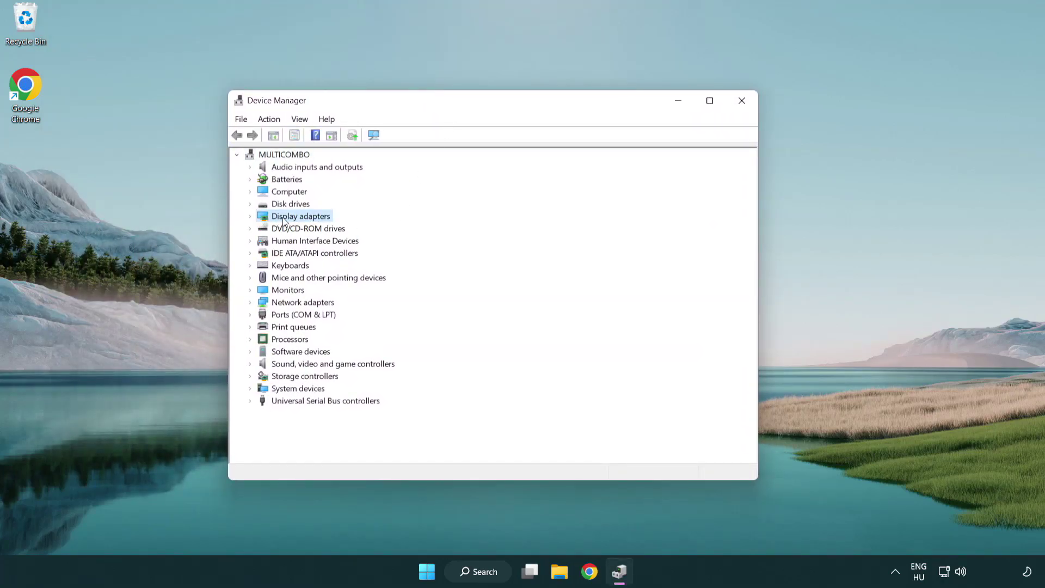
left_click(251, 217)
left_click(309, 231)
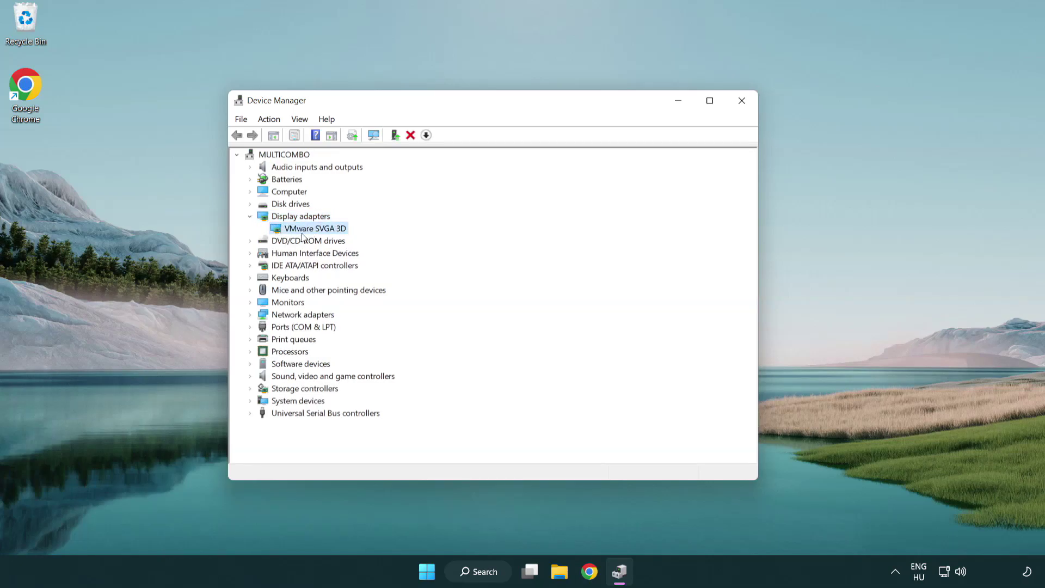
right_click(312, 232)
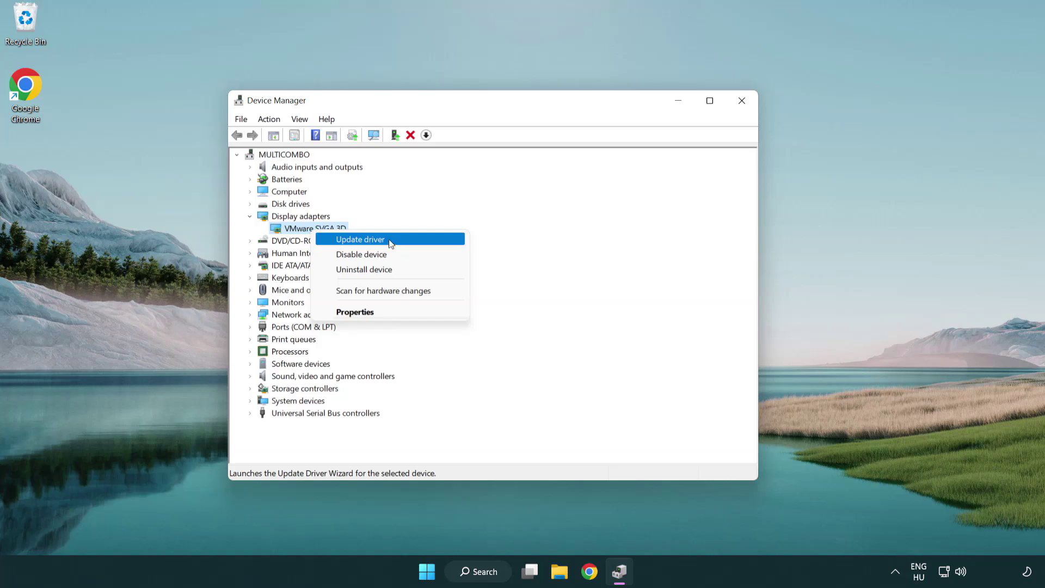
Search automatically for a VMware SVGA 3D driver, dismiss the 'best driver installed' result, and close Device Manager
left_click(412, 241)
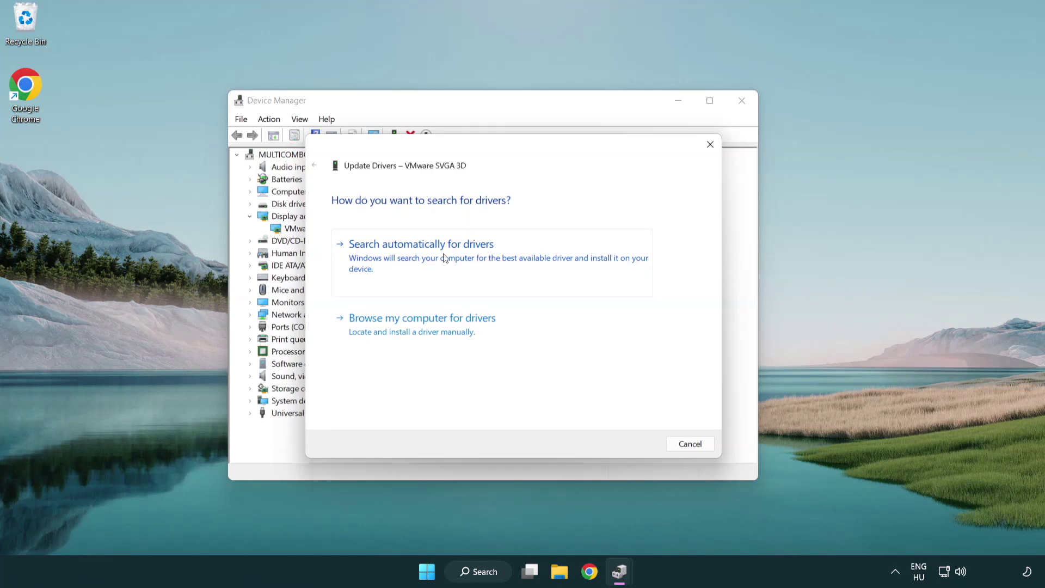
left_click(461, 258)
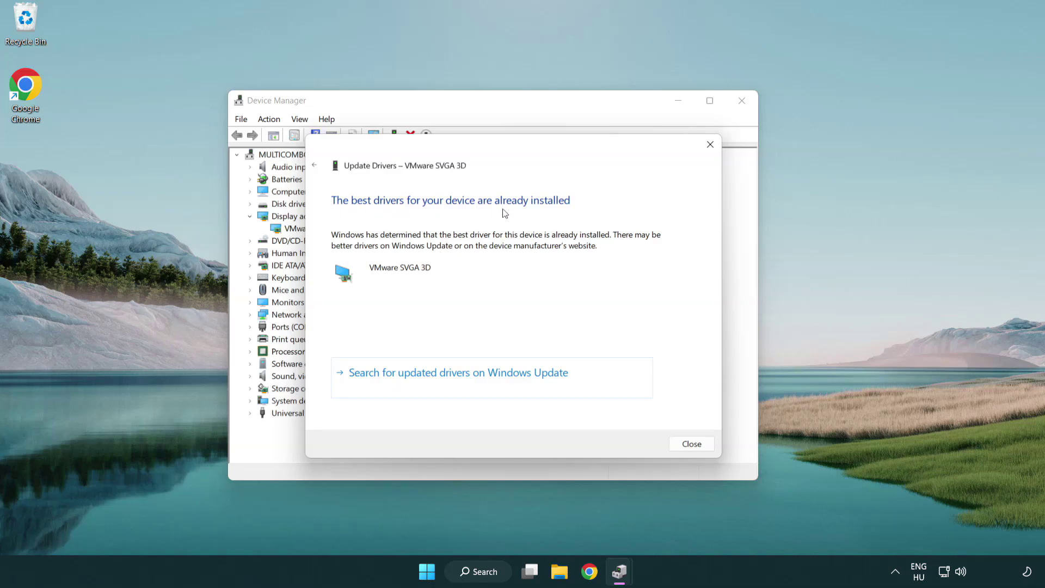
left_click(692, 444)
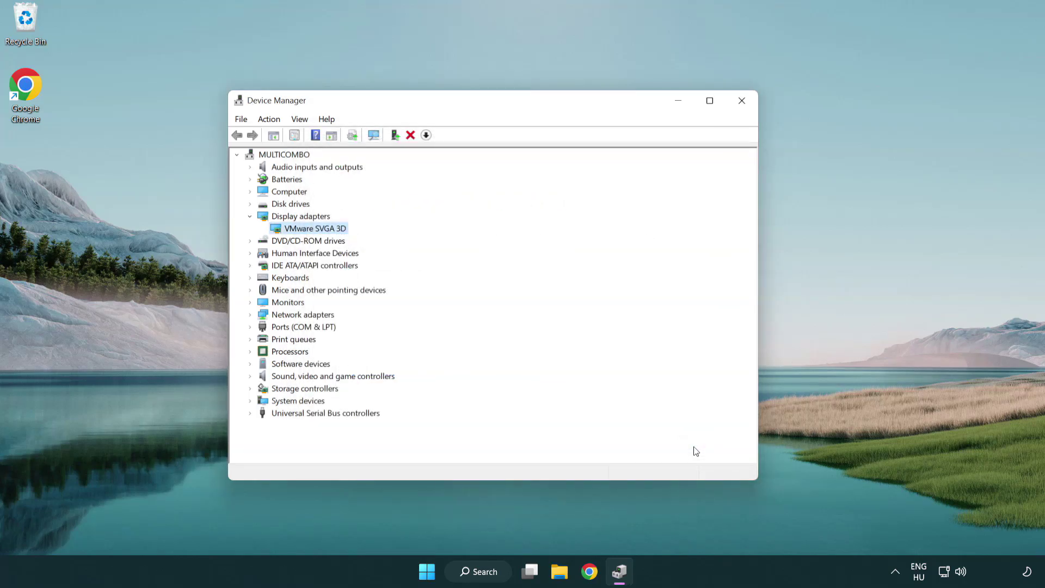
left_click(744, 104)
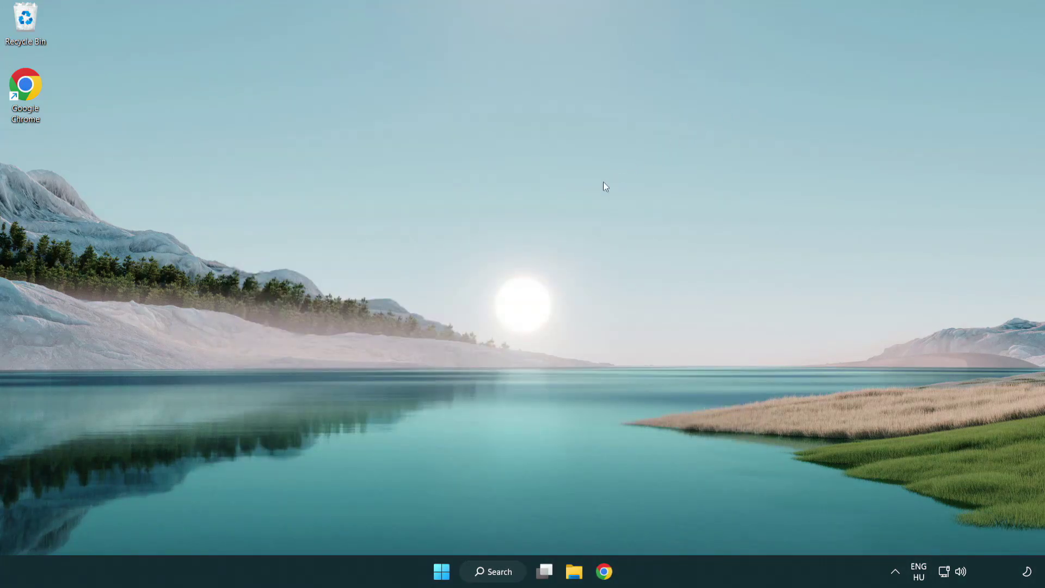
Search Windows for 'update' and open Windows Update settings
left_click(502, 569)
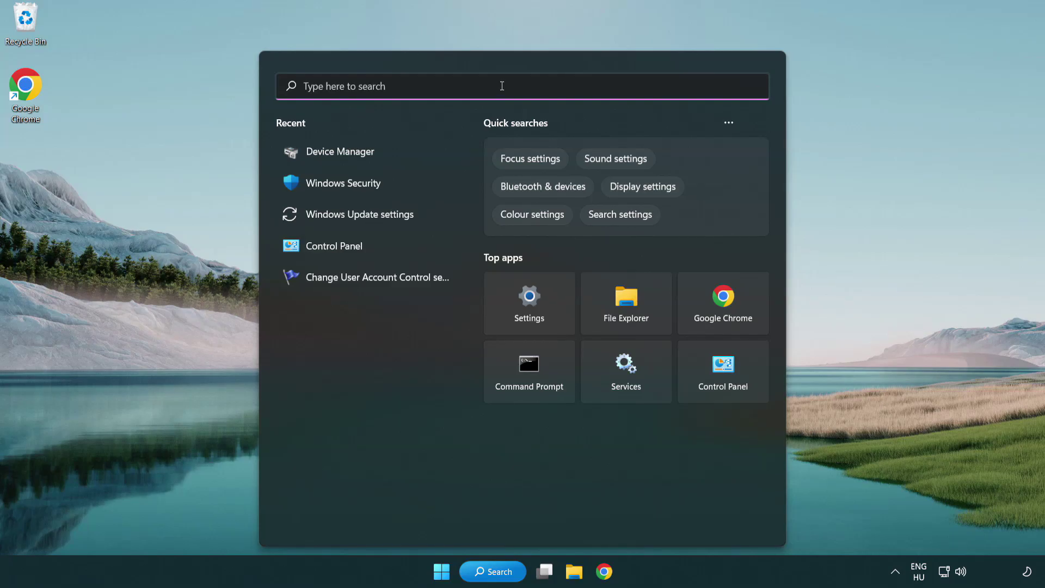
type("update")
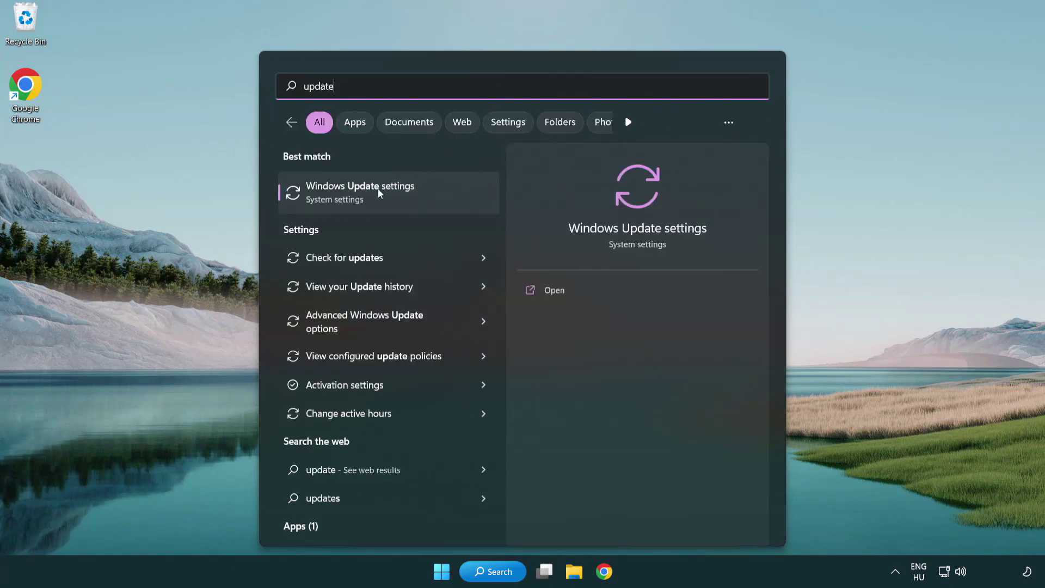
left_click(408, 199)
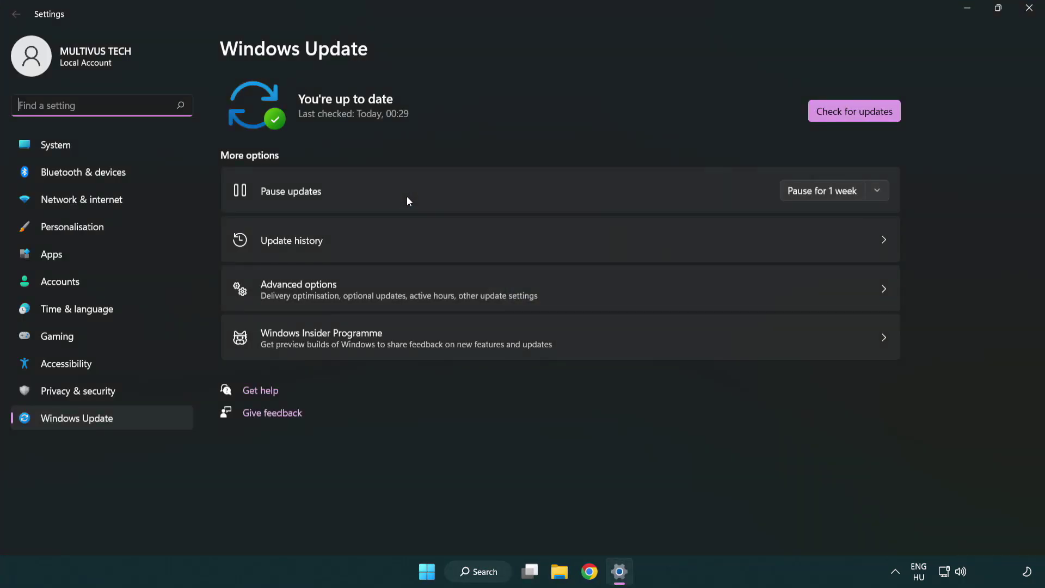
Run a fresh update check showing 'You're up to date', then close Settings
left_click(875, 117)
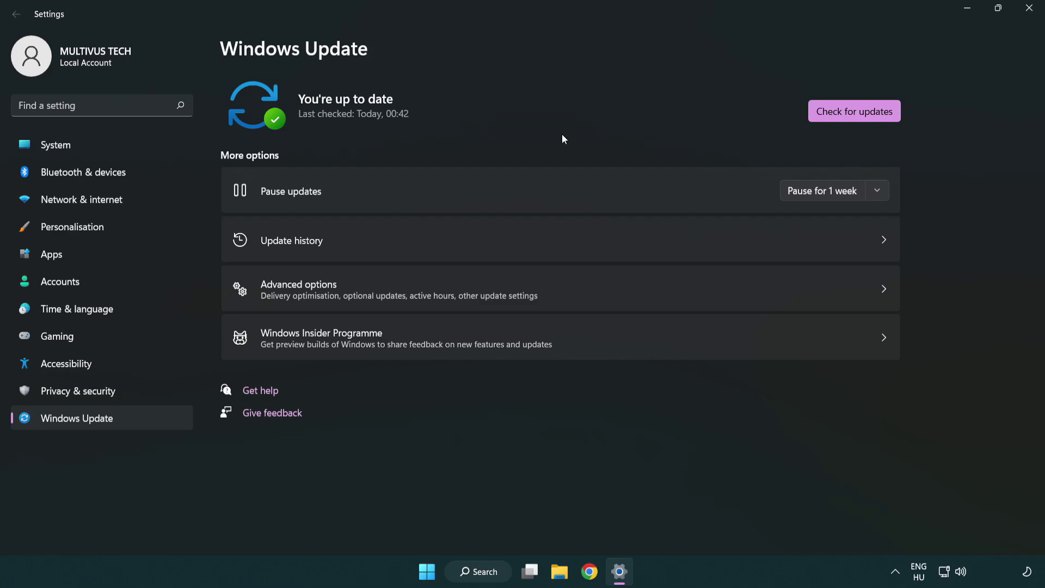
left_click(1026, 16)
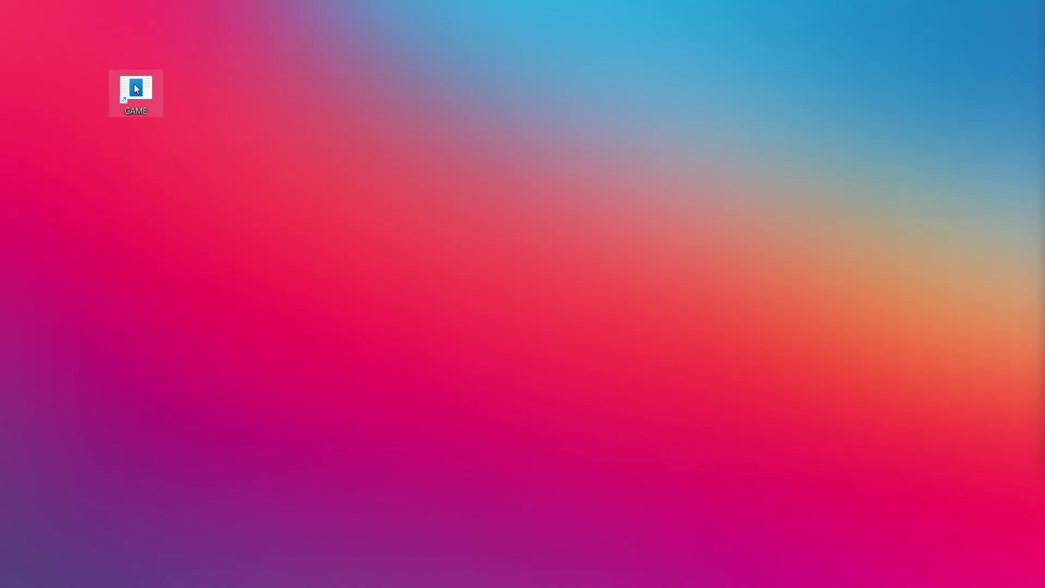
Bring up Properties for the GAME desktop shortcut, showing its Shortcut tab
right_click(138, 87)
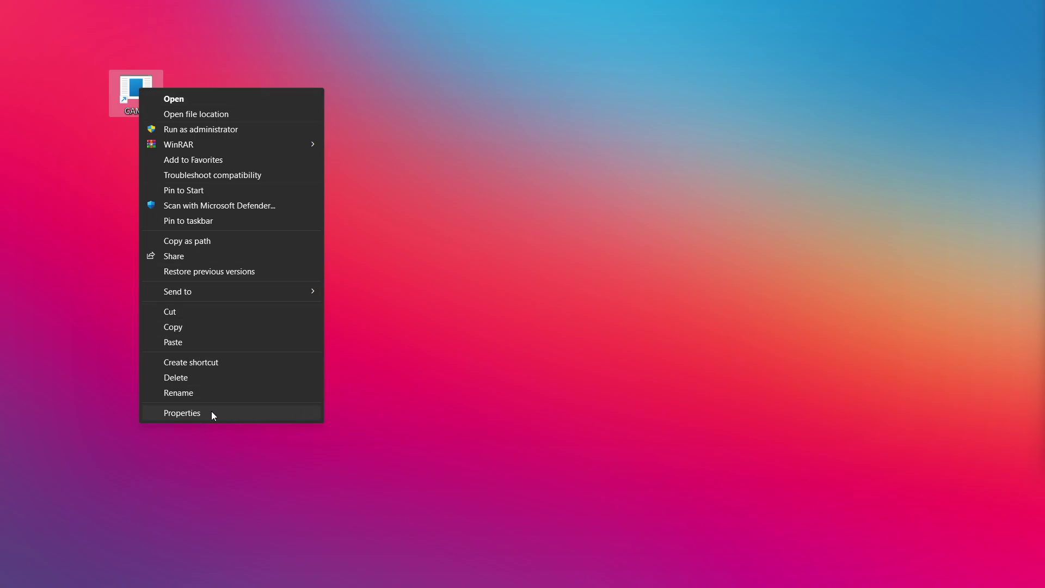
left_click(274, 415)
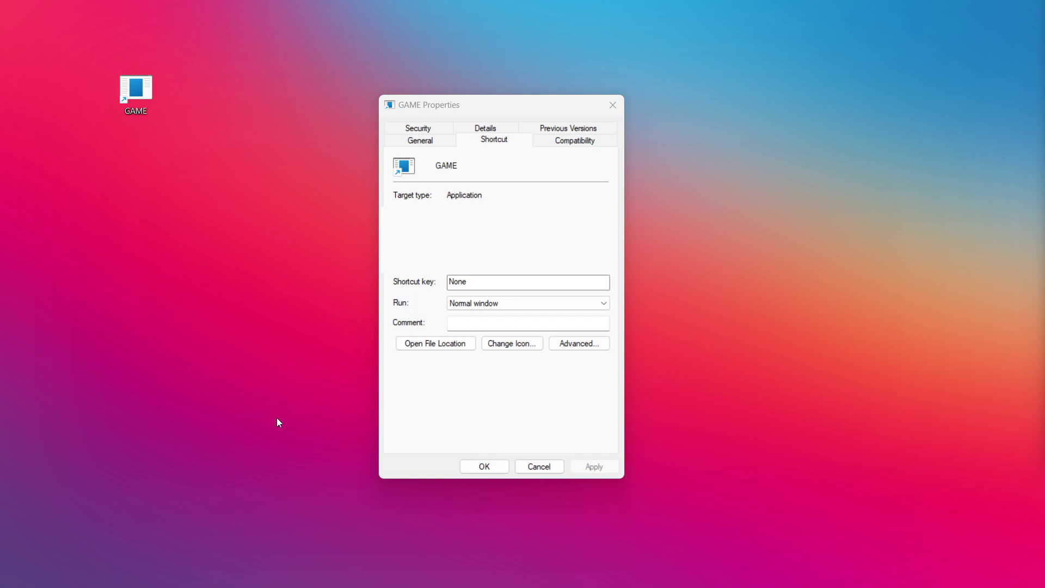
On the Compatibility tab, enable compatibility mode for Windows 8 and apply the changes
left_click(589, 142)
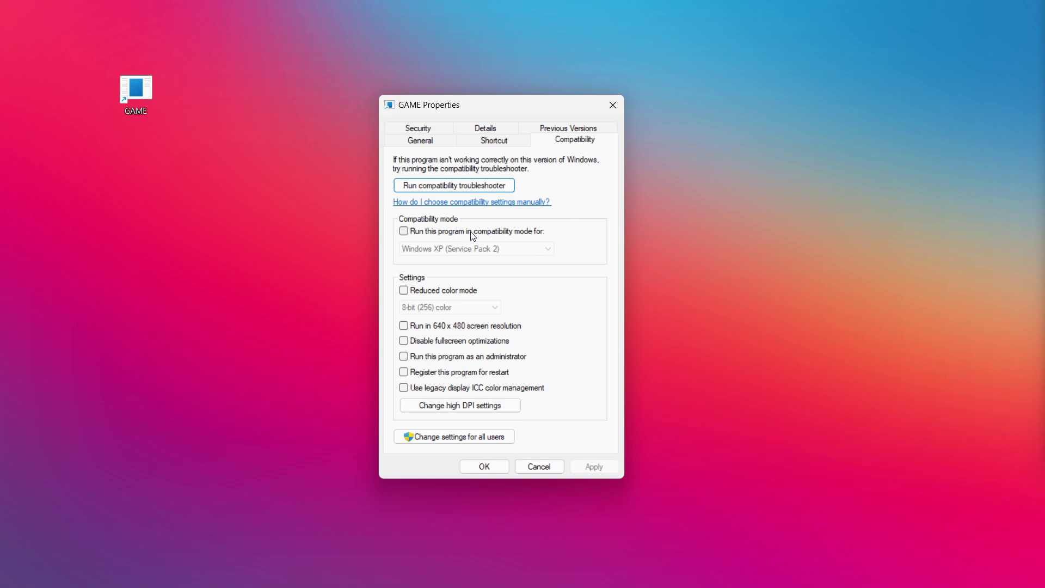
left_click(474, 234)
left_click(477, 249)
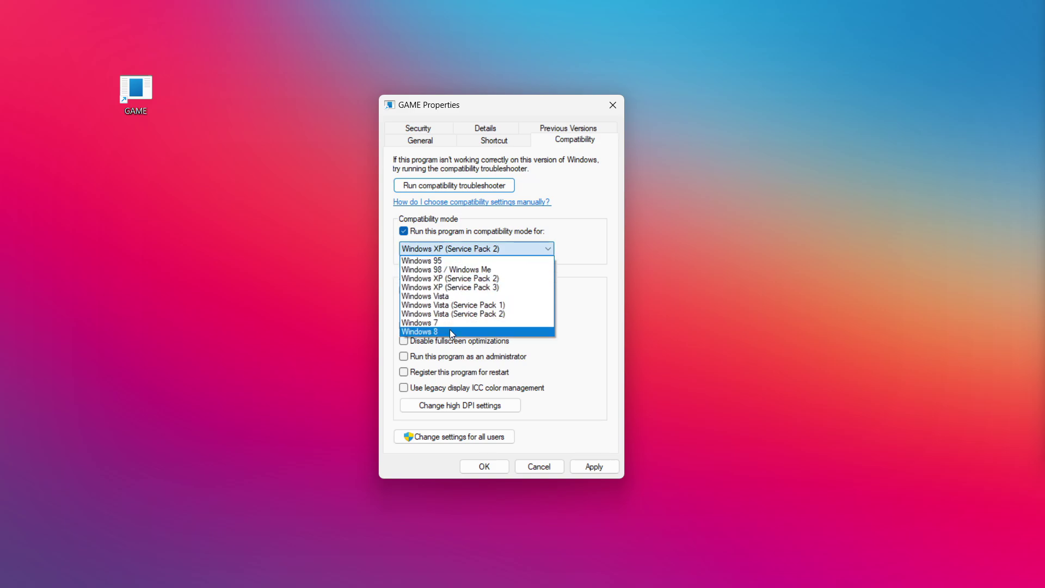
left_click(452, 332)
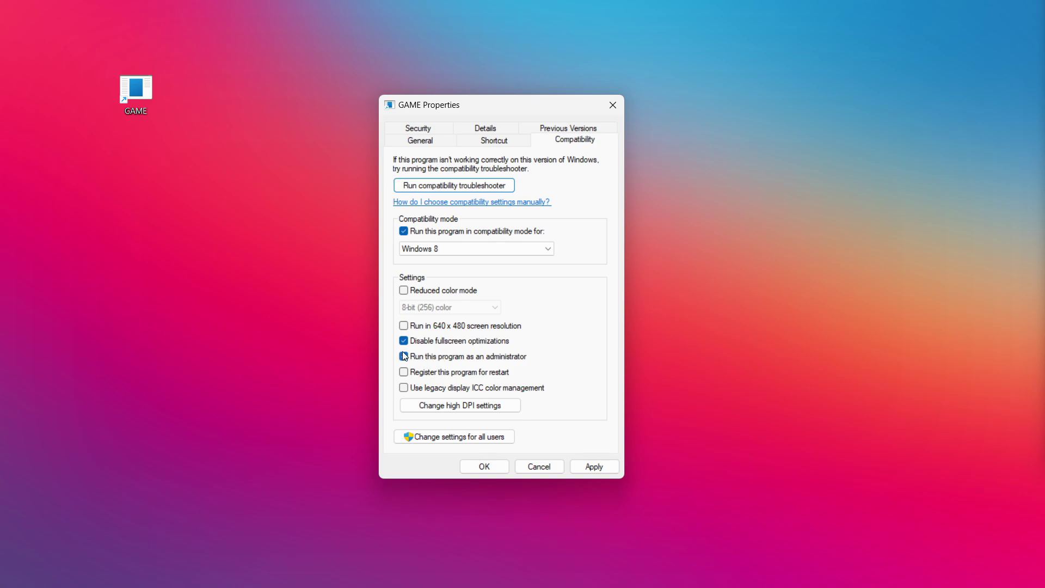
left_click(593, 468)
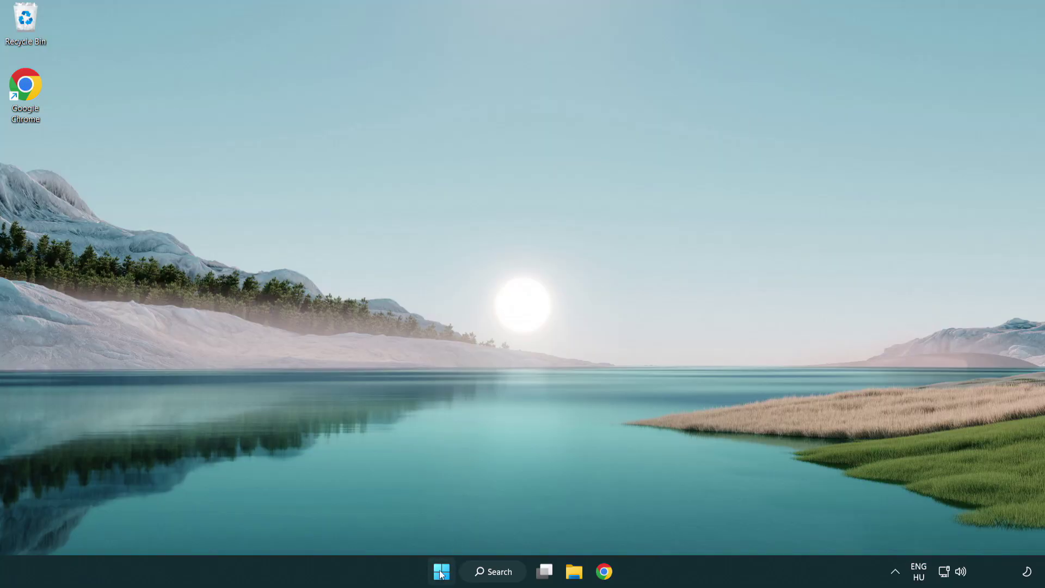
Launch Task Manager from the Start button's right-click menu
right_click(442, 572)
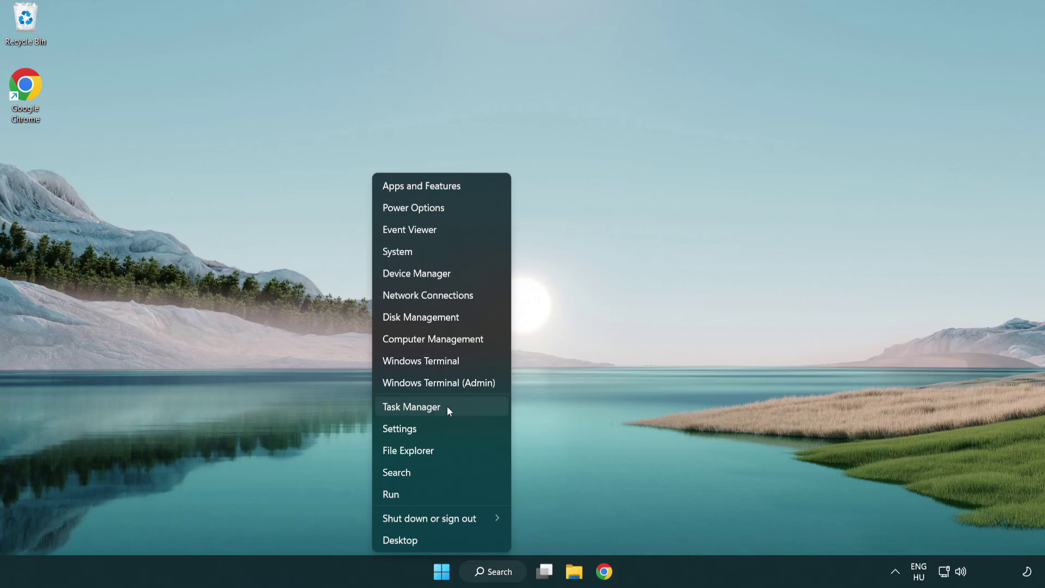
left_click(461, 407)
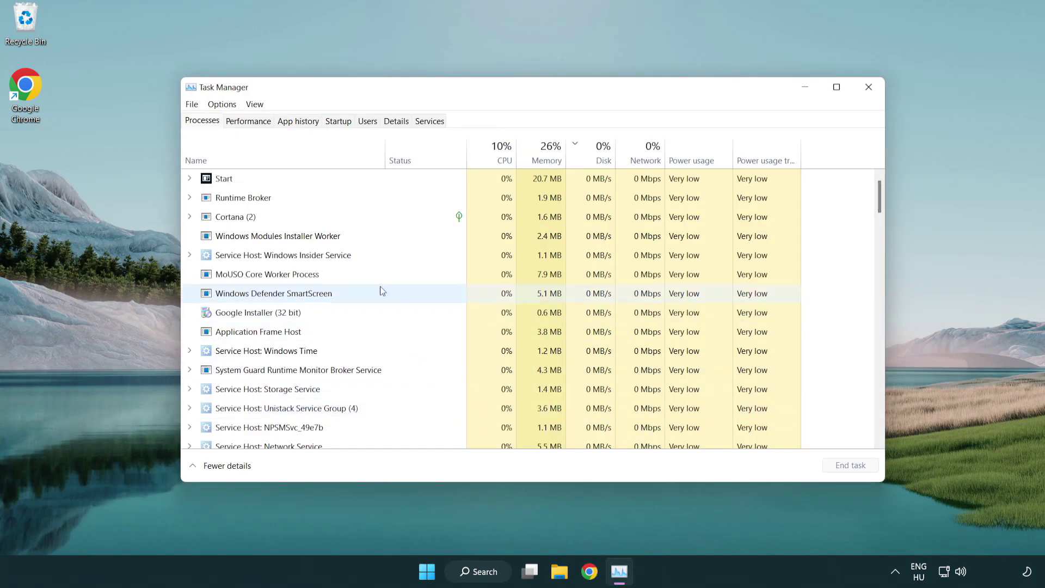
Disable Terminal, Phone Link, Cortana and Windows Security notification startup entries, then close Task Manager
left_click(340, 122)
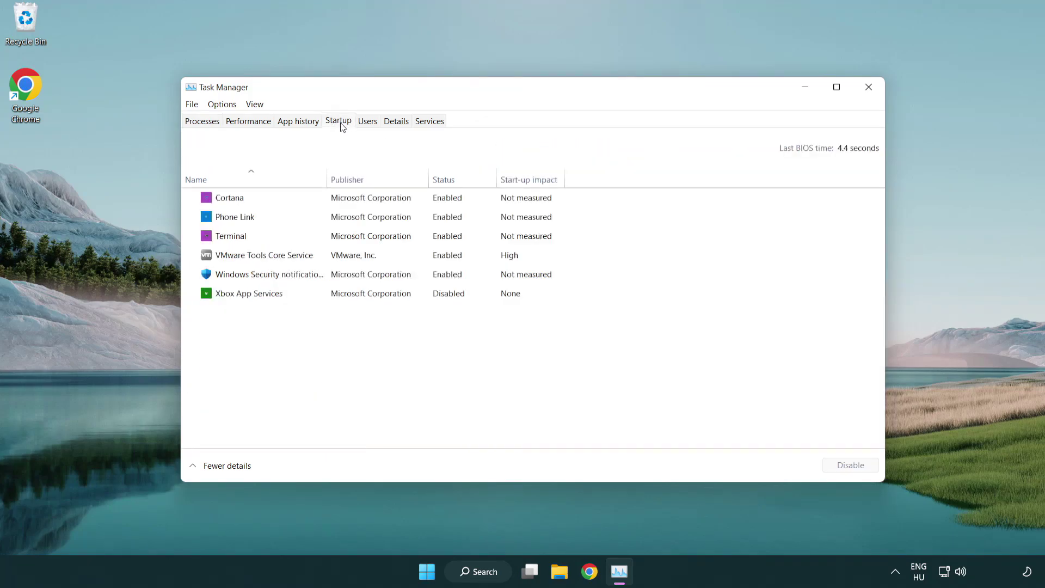
left_click(343, 237)
left_click(827, 465)
left_click(434, 220)
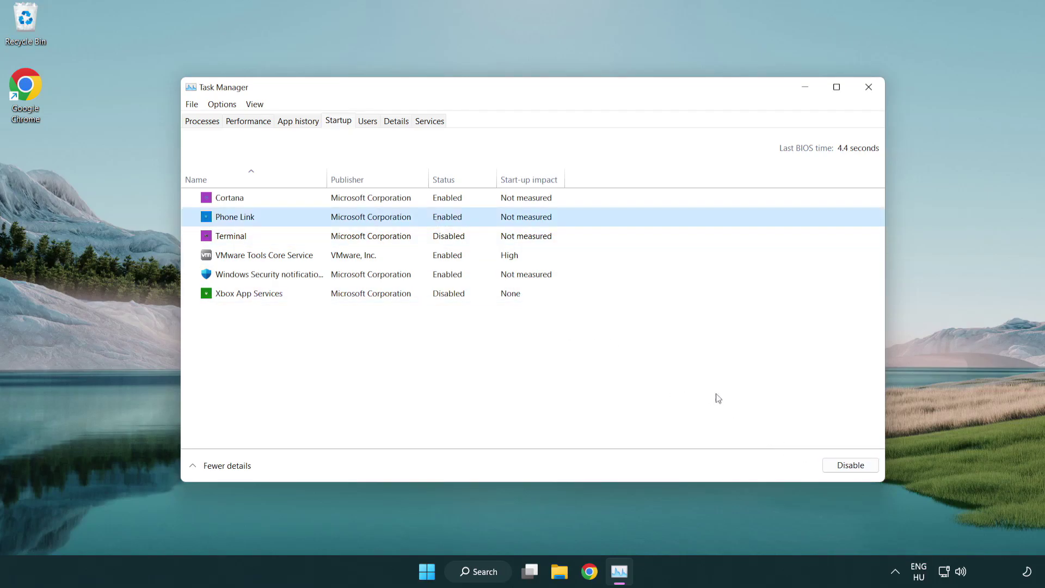
left_click(849, 468)
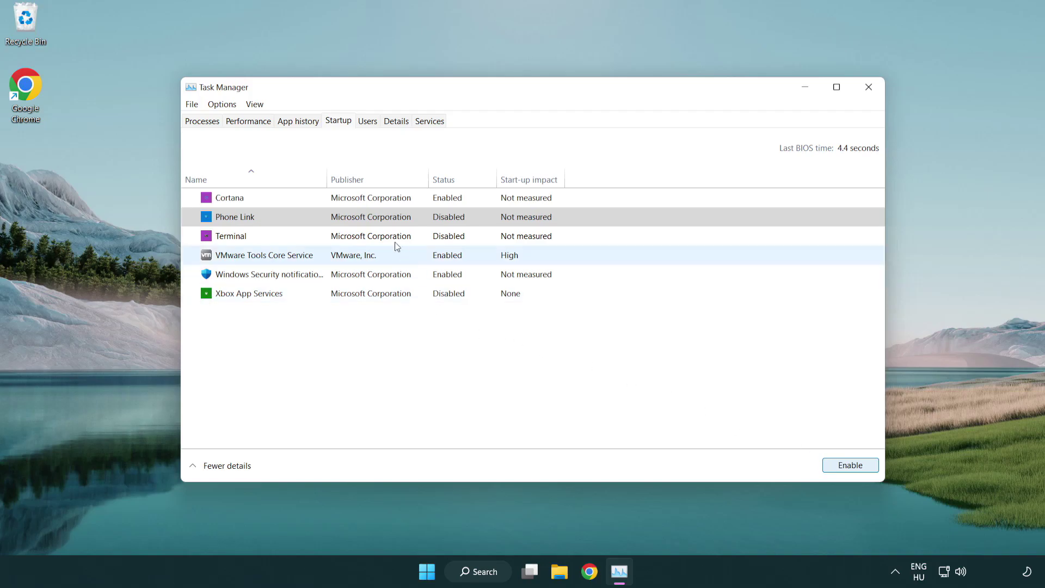
left_click(373, 204)
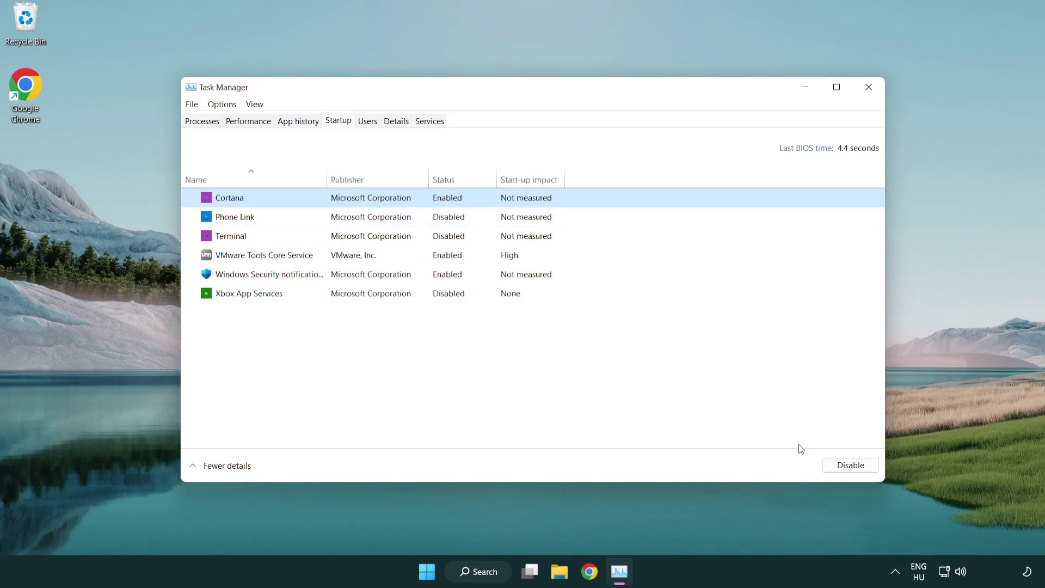
left_click(846, 466)
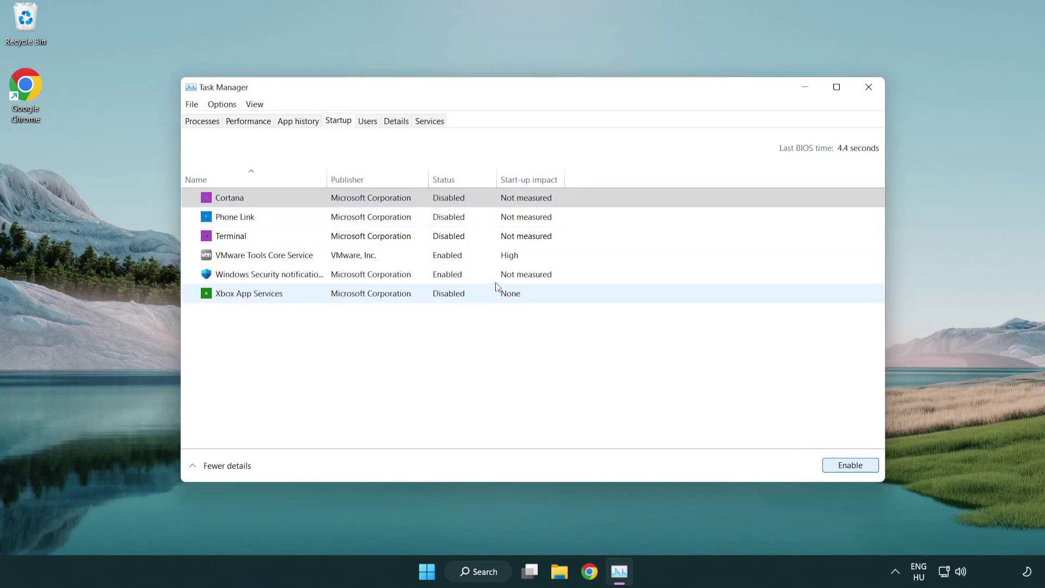
left_click(497, 280)
left_click(841, 465)
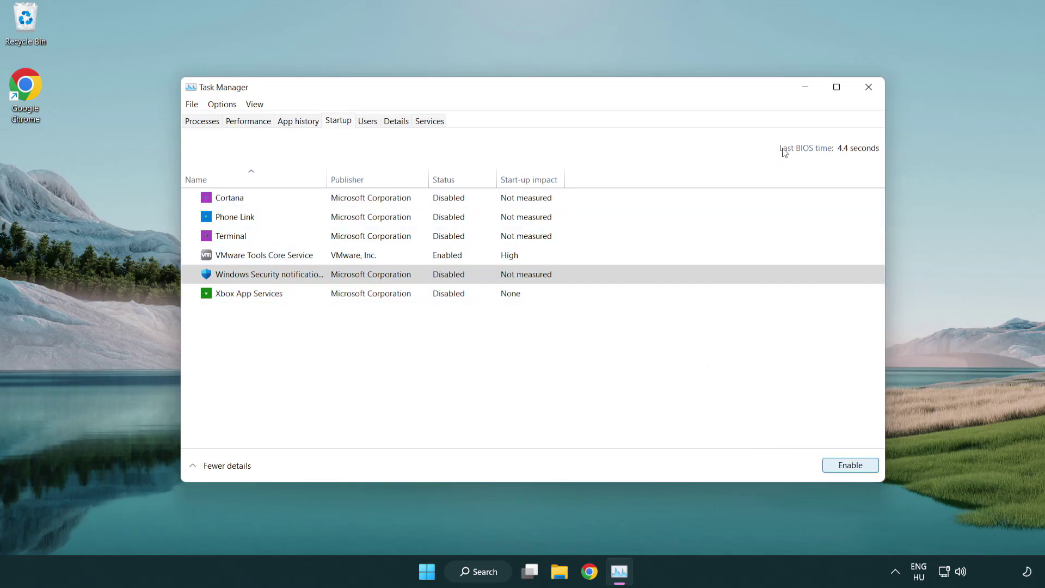
left_click(869, 88)
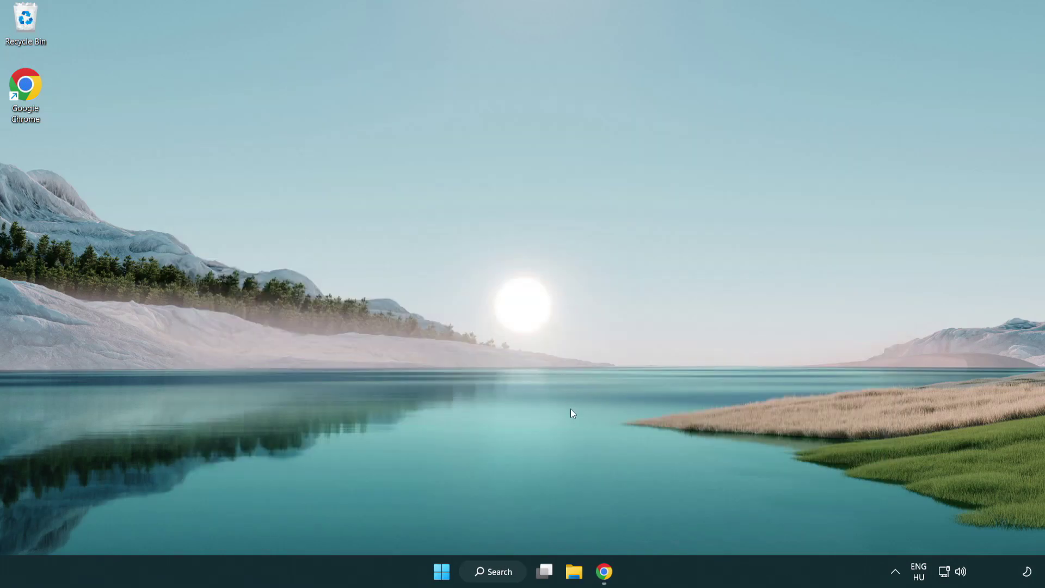
Restore Chrome's DirectX page and download the End-User Runtime Web Installer, dxwebsetup.exe
left_click(604, 571)
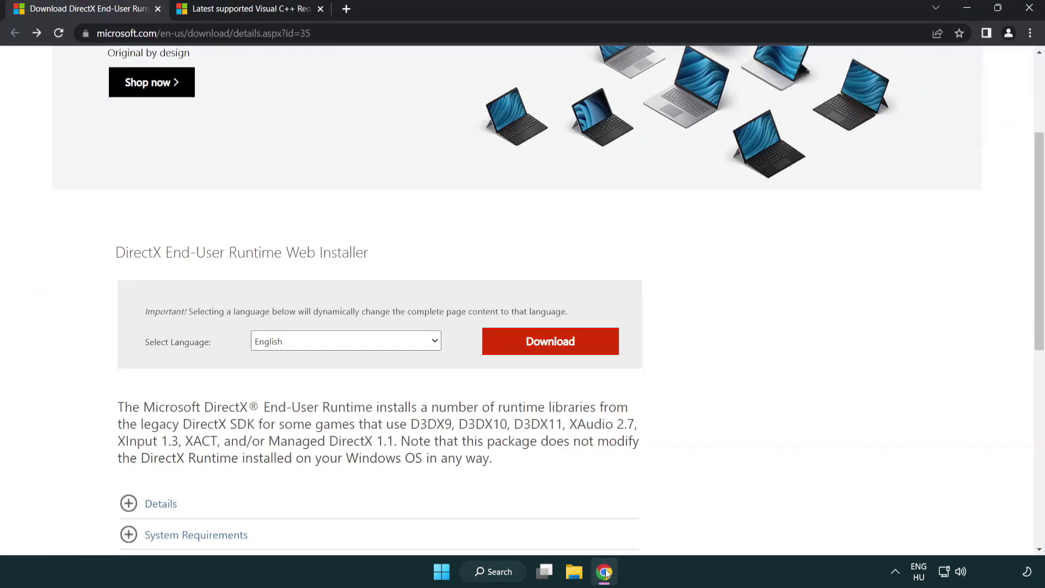
scroll(434, 463, "up", 2)
scroll(434, 464, "up", 2)
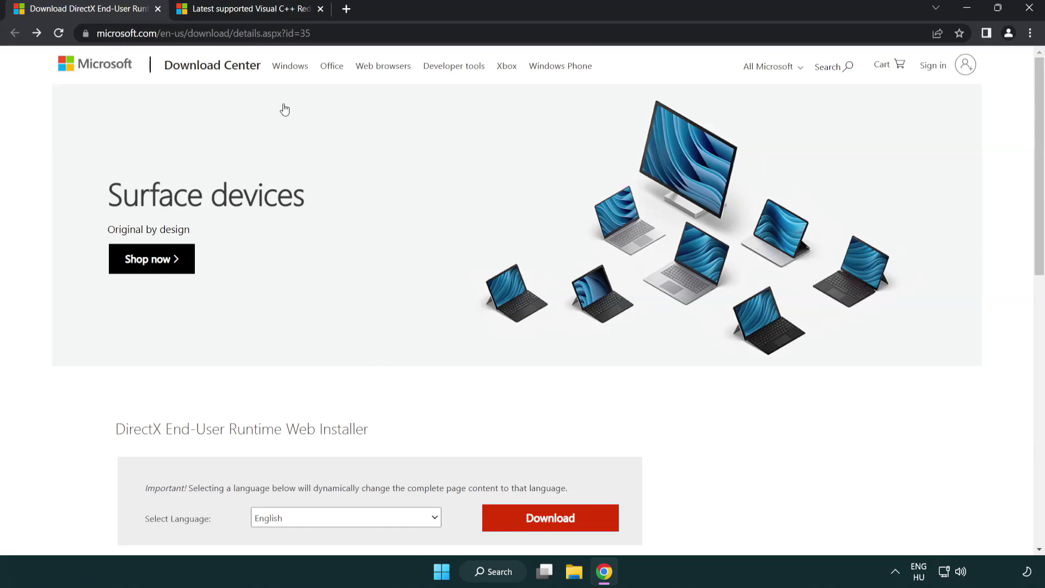
left_click(370, 34)
left_click(432, 38)
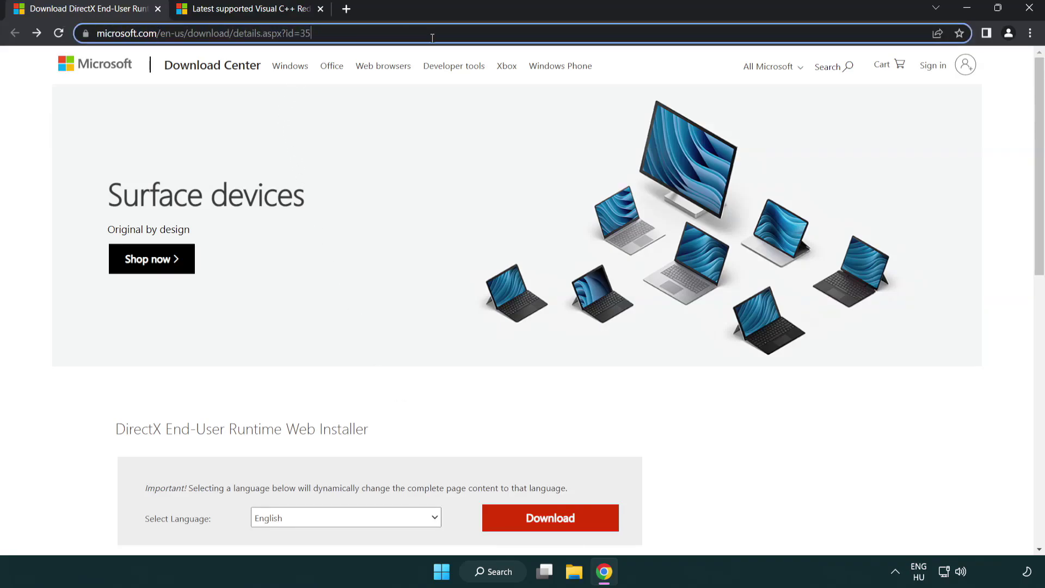
left_click(1002, 238)
left_click_drag(1038, 237, 1037, 300)
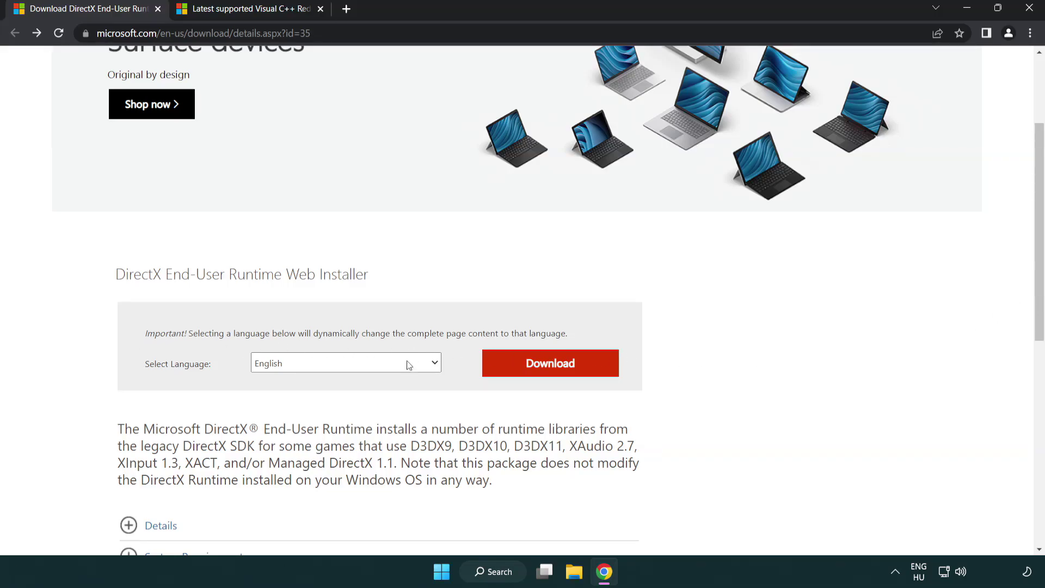
left_click(555, 373)
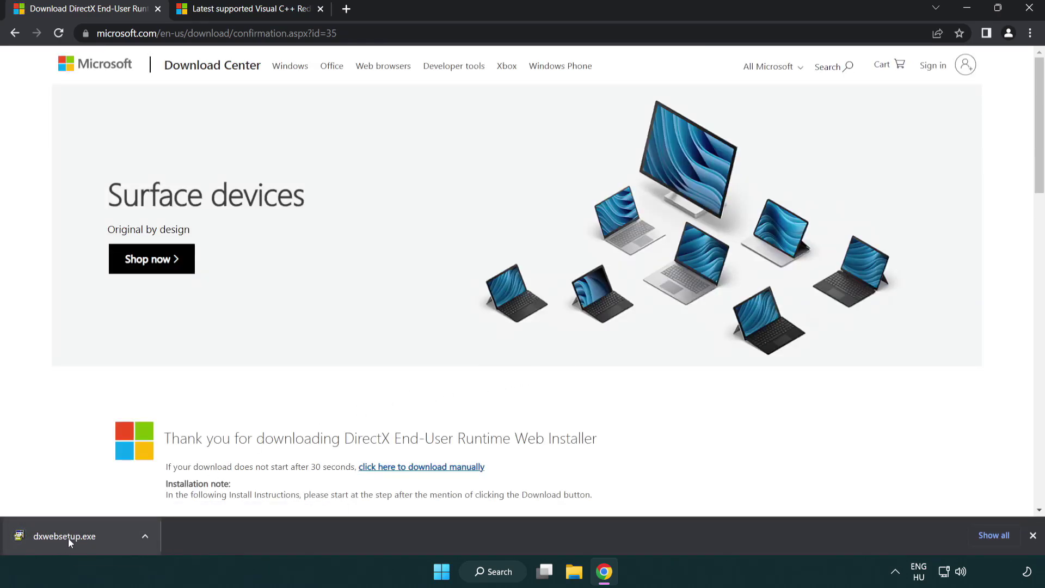
Run dxwebsetup.exe, accept the licence, leave Bing Bar unchecked, and finish DirectX Setup
left_click(68, 538)
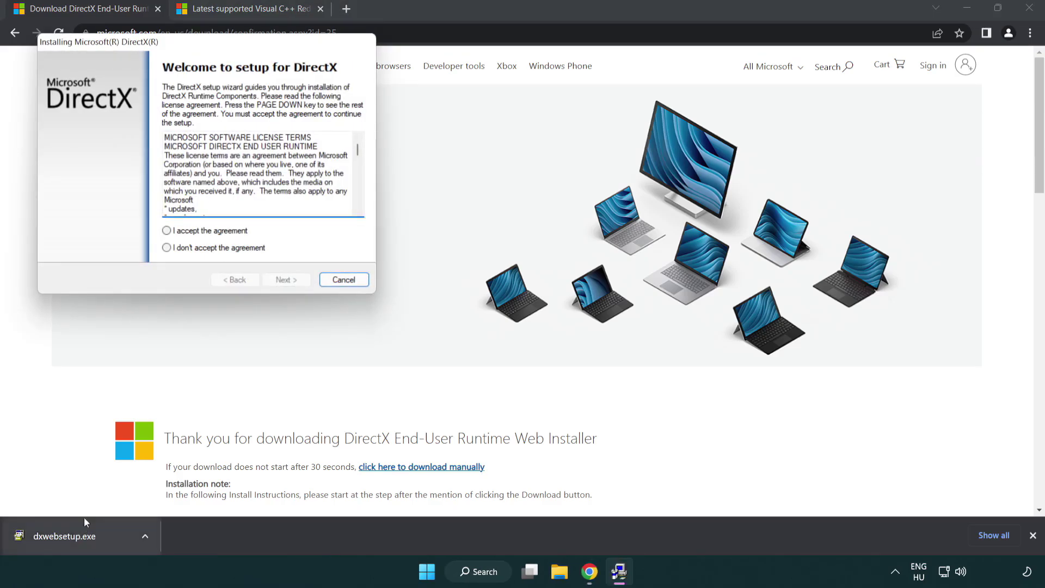
left_click_drag(155, 57, 462, 169)
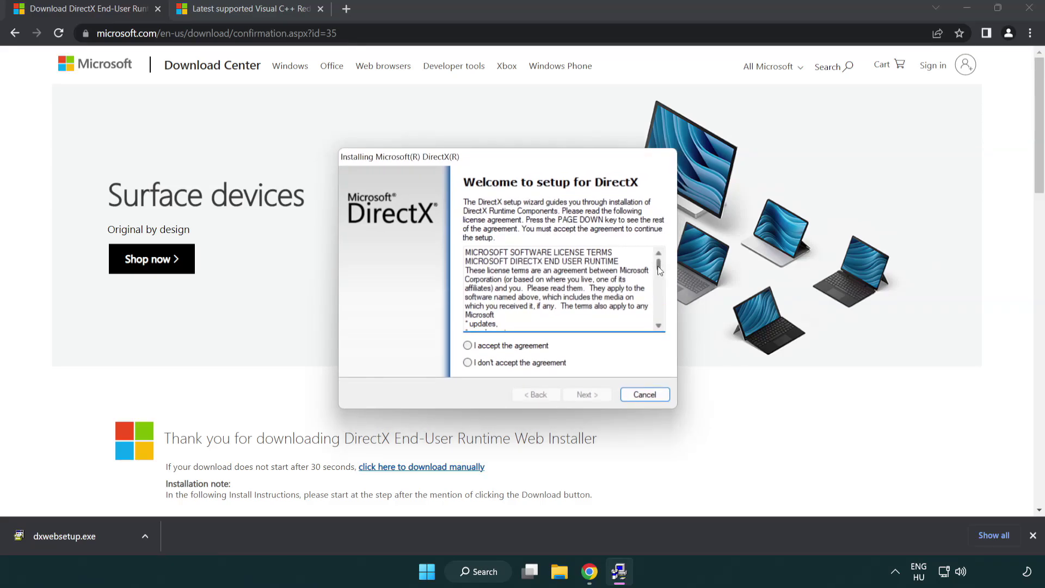
left_click_drag(659, 270, 657, 321)
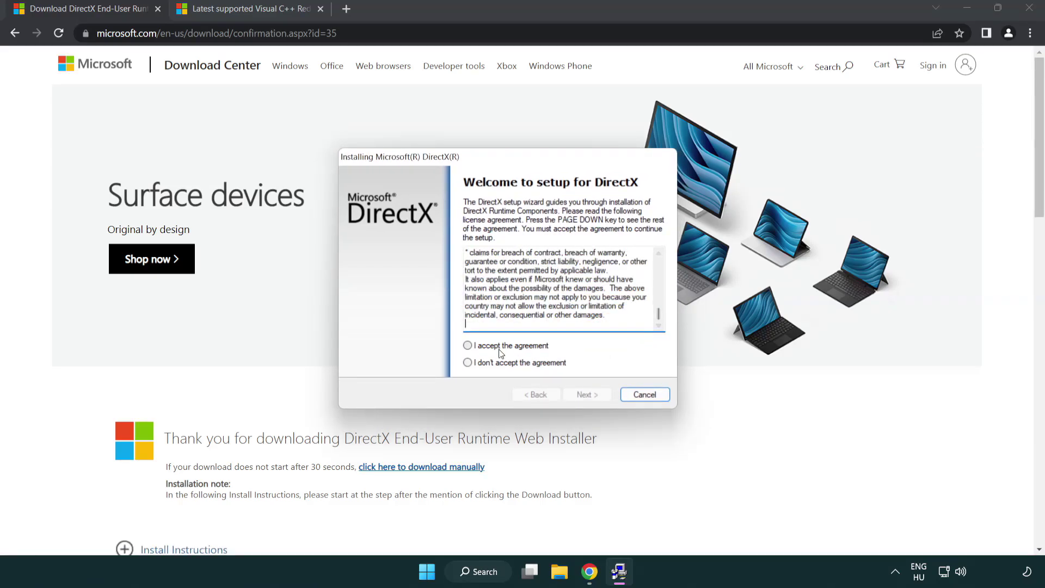
left_click(468, 345)
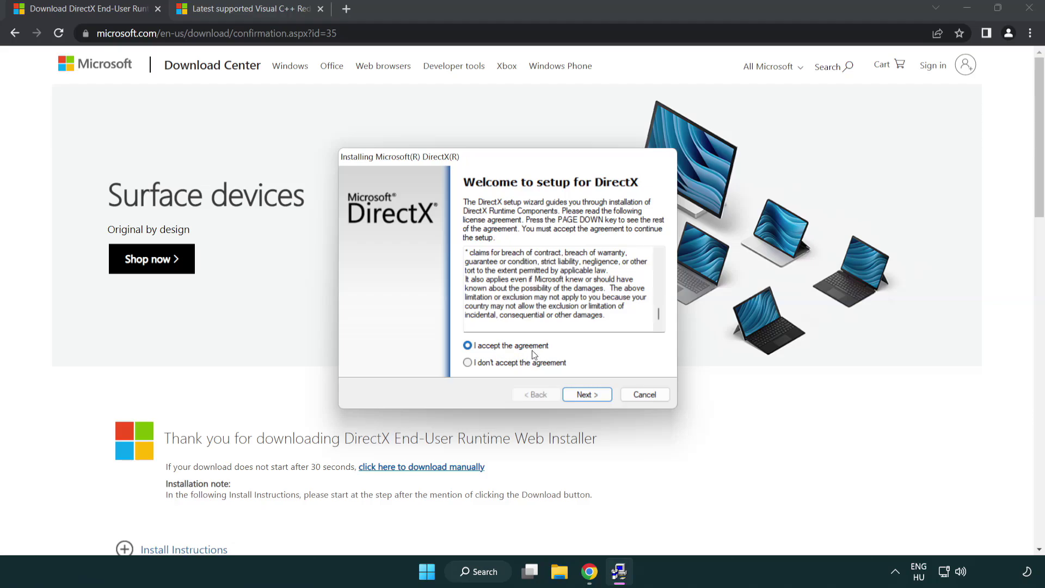
left_click(587, 395)
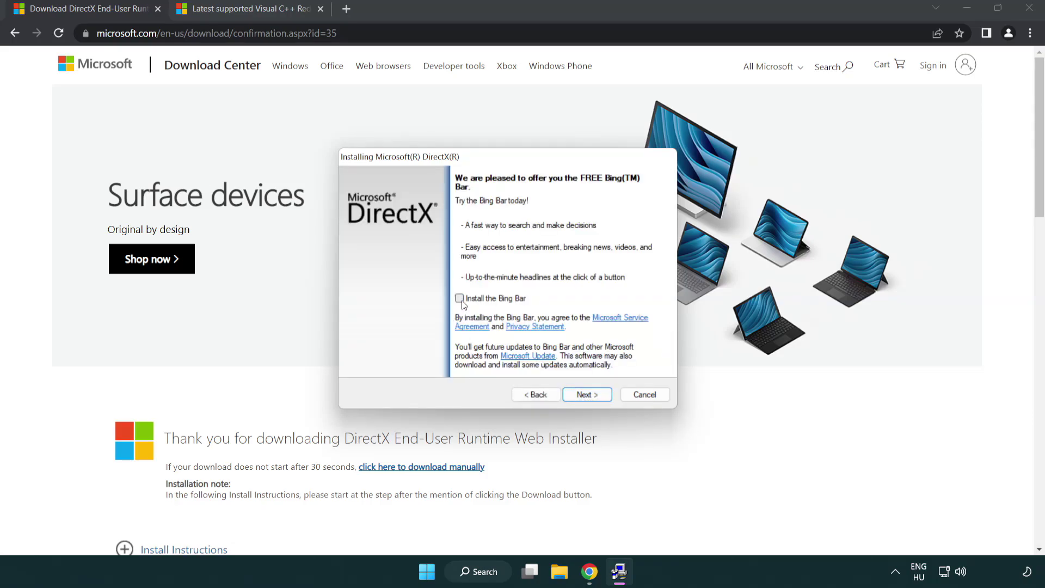
left_click(589, 393)
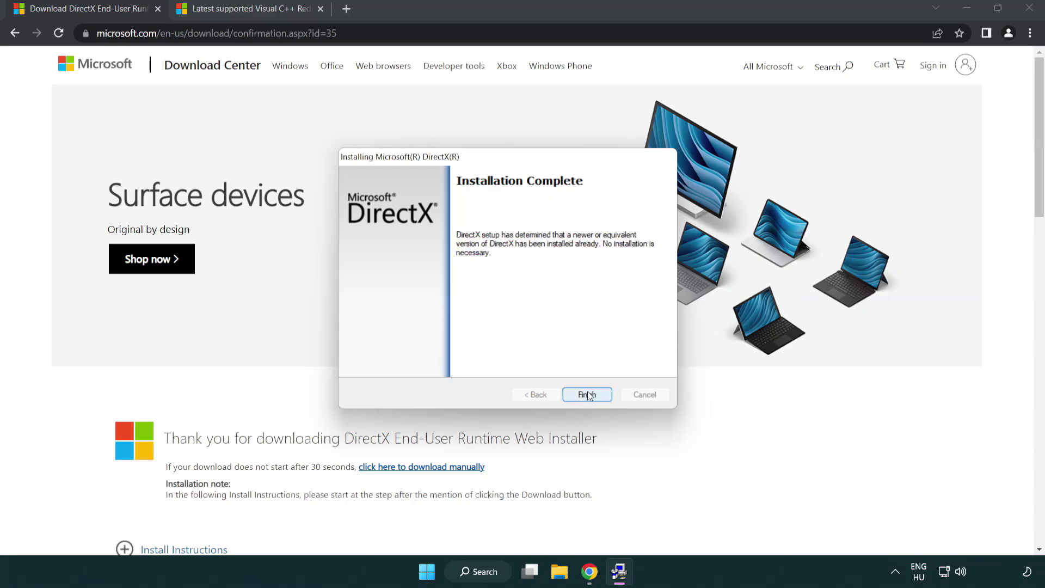
left_click(587, 393)
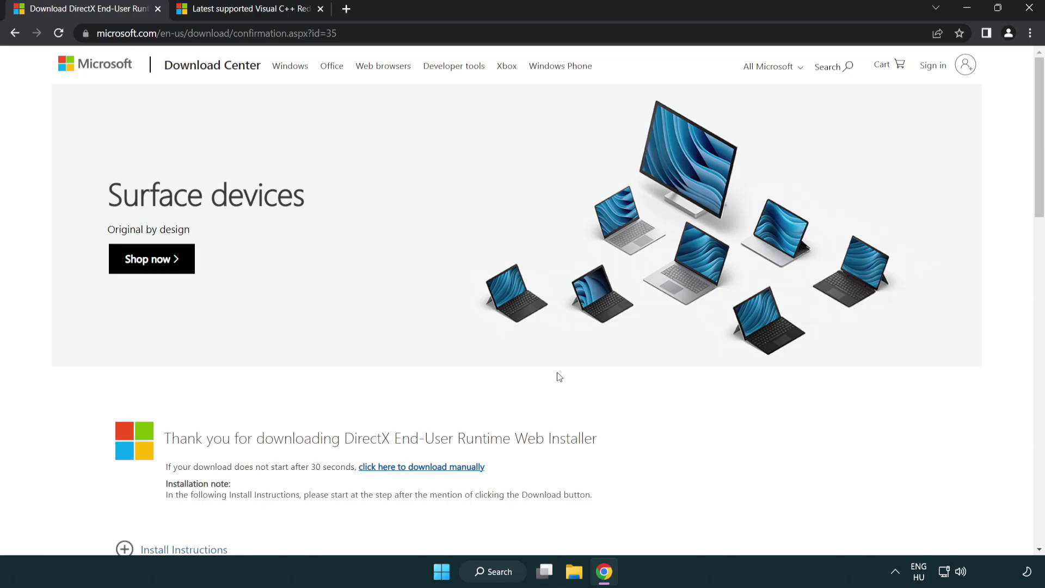
From the Visual Studio 2015–2022 table, download the VC_redist ARM64, x86 and x64 installers
left_click(158, 9)
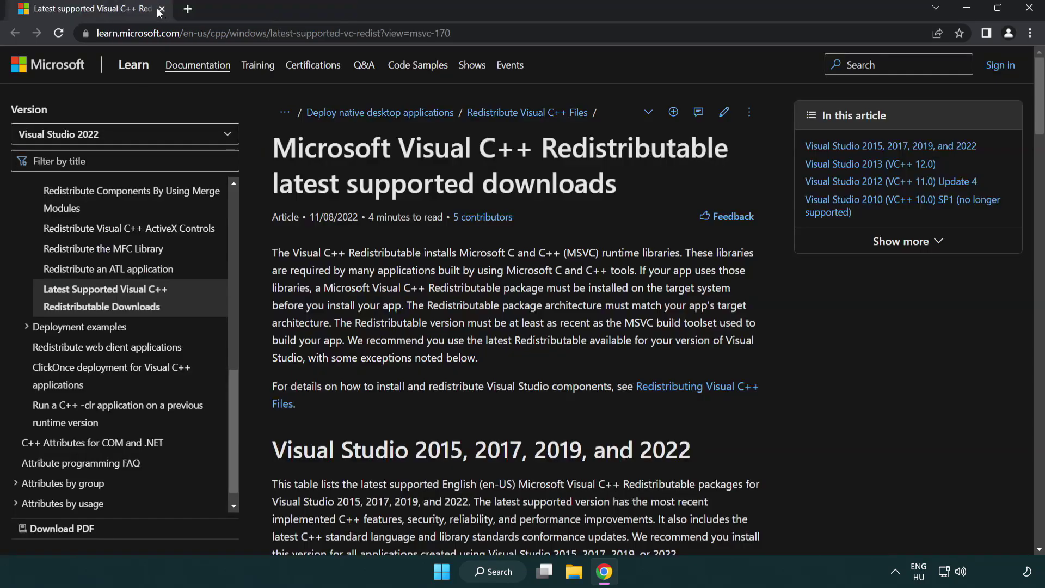
left_click(445, 33)
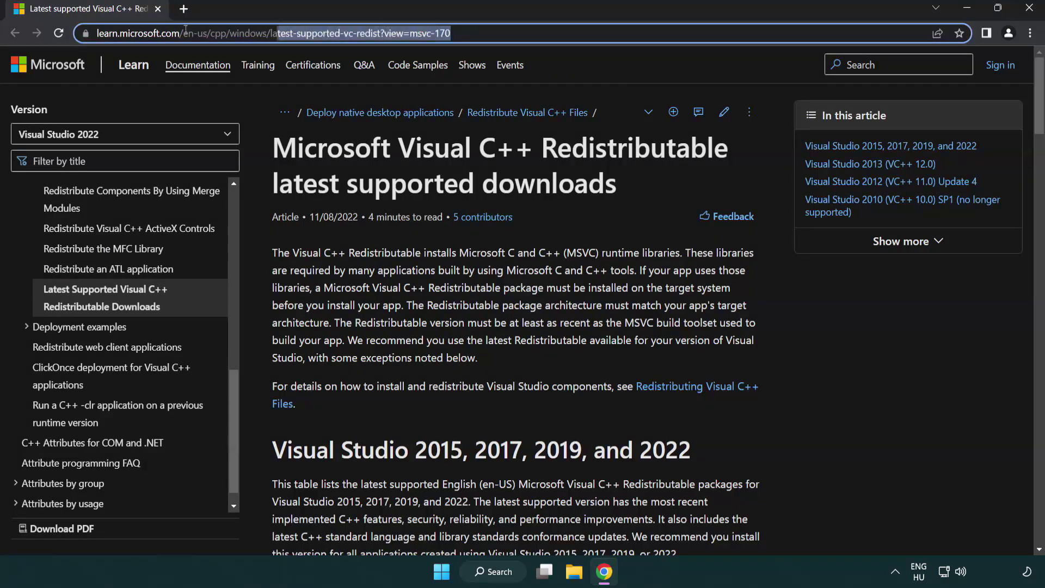
left_click(557, 40)
left_click(538, 179)
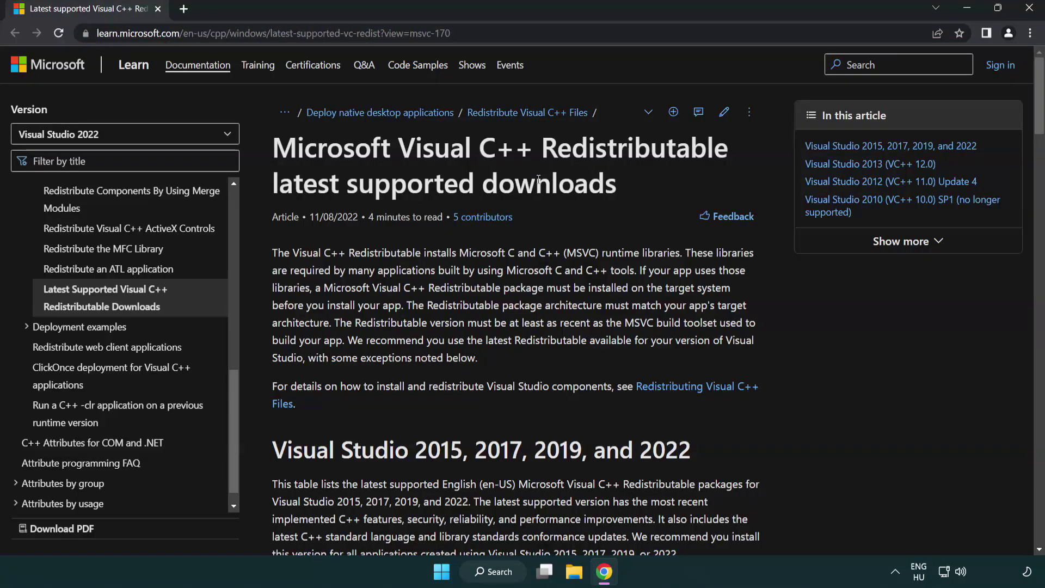
scroll(538, 179, "down", 6)
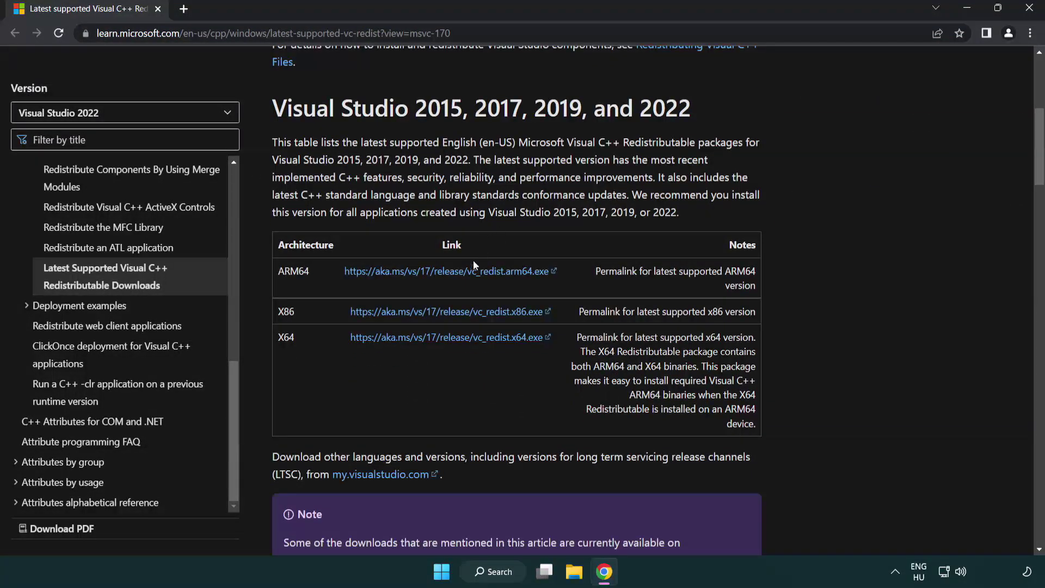
left_click(425, 275)
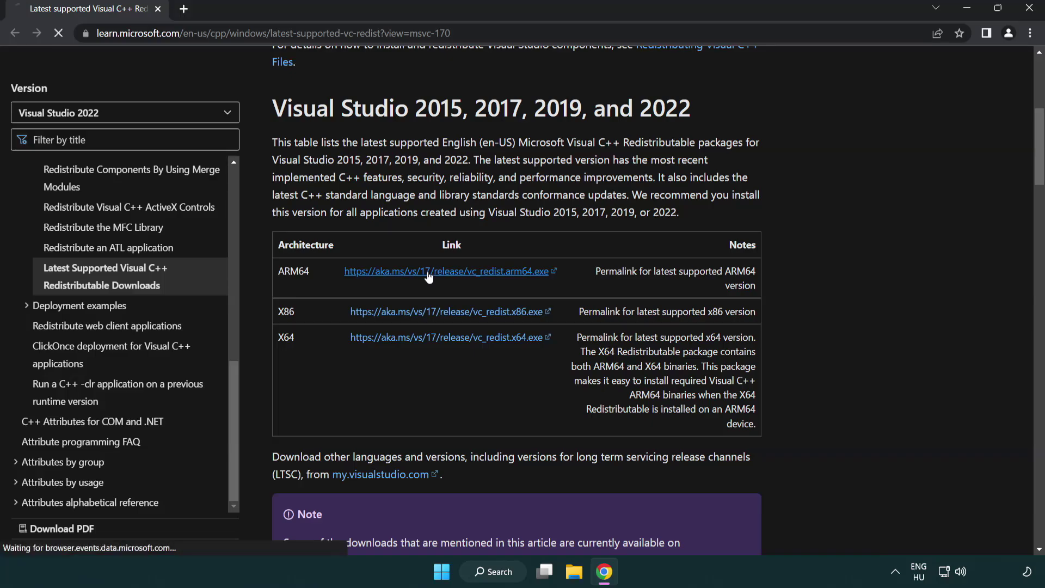
left_click(437, 338)
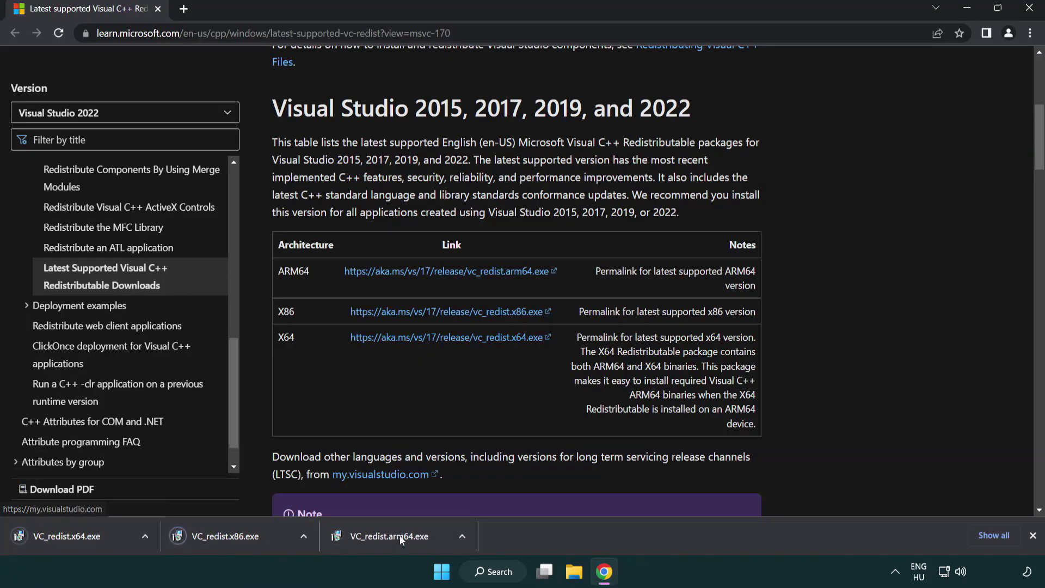
Try installing the ARM64 Visual C++ redistributable, then dismiss its unsupported-platform failure
left_click(400, 541)
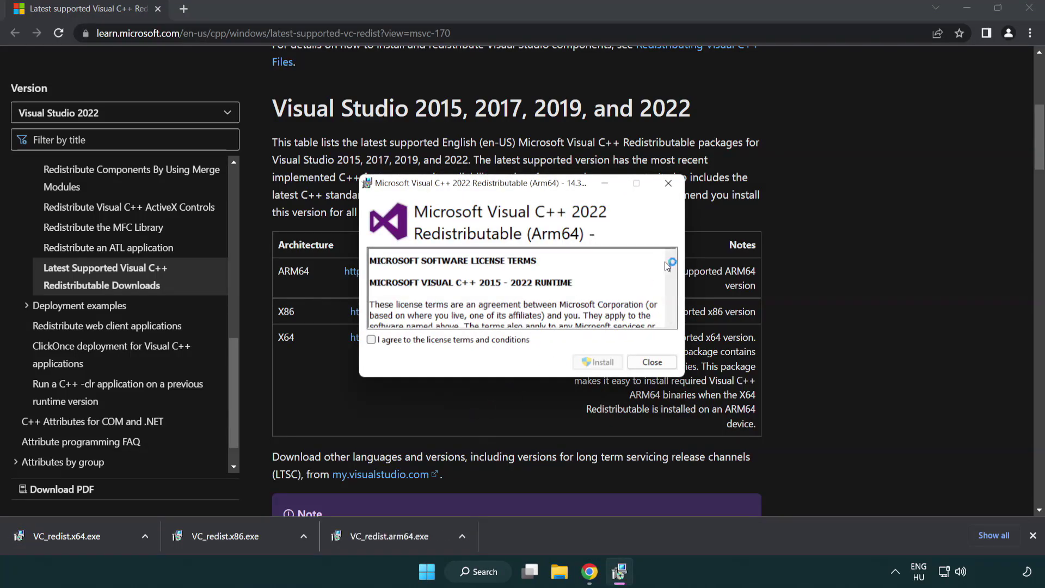
left_click_drag(665, 261, 672, 313)
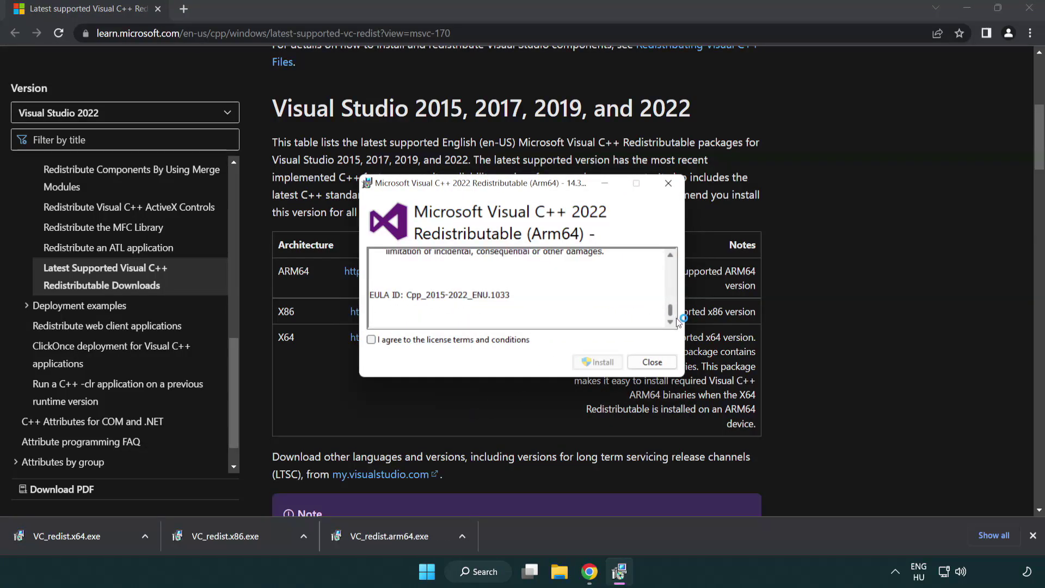
left_click(373, 340)
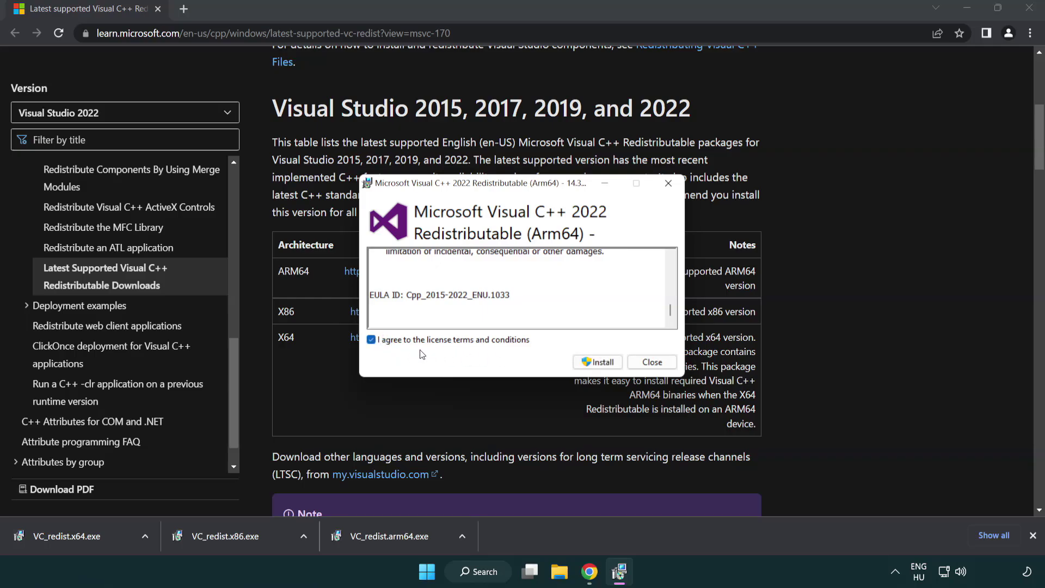
left_click(582, 361)
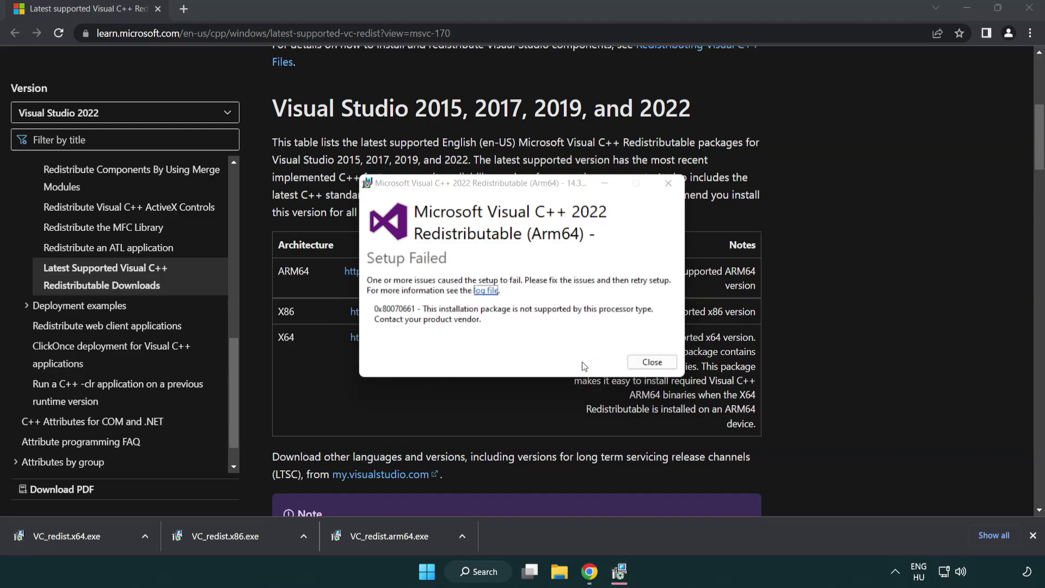
left_click(652, 362)
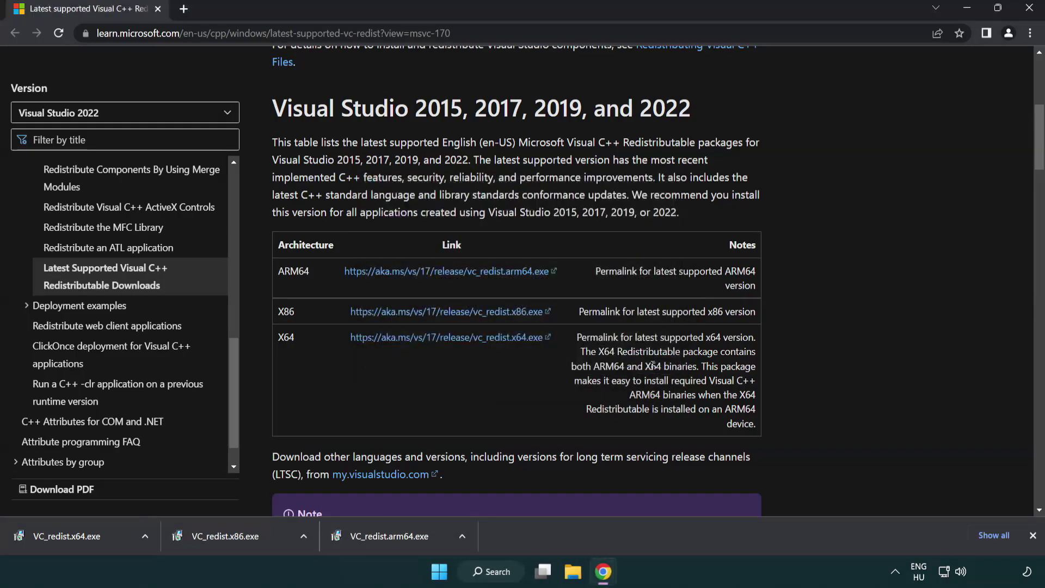
left_click(233, 542)
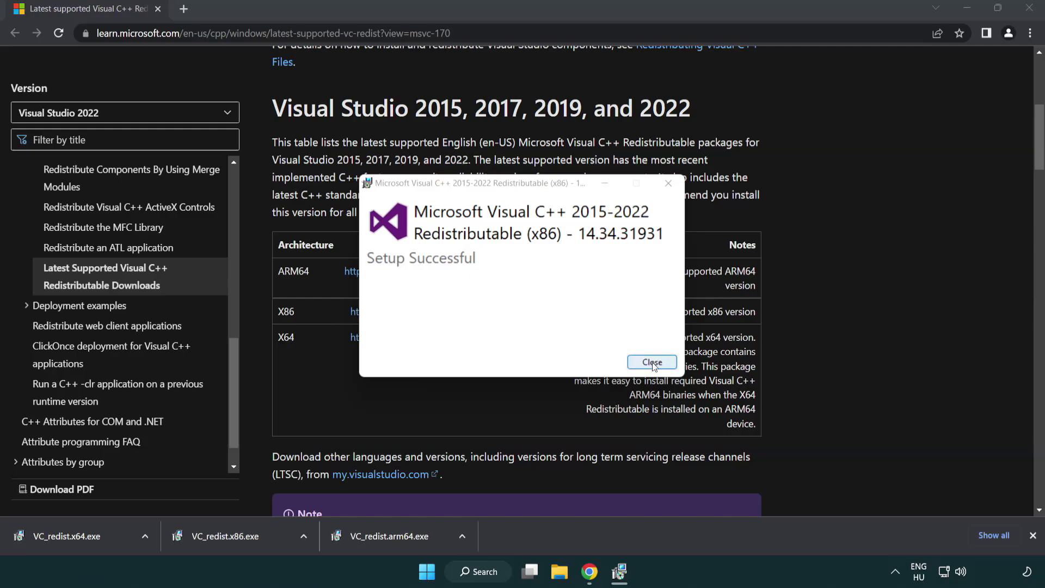
left_click(653, 362)
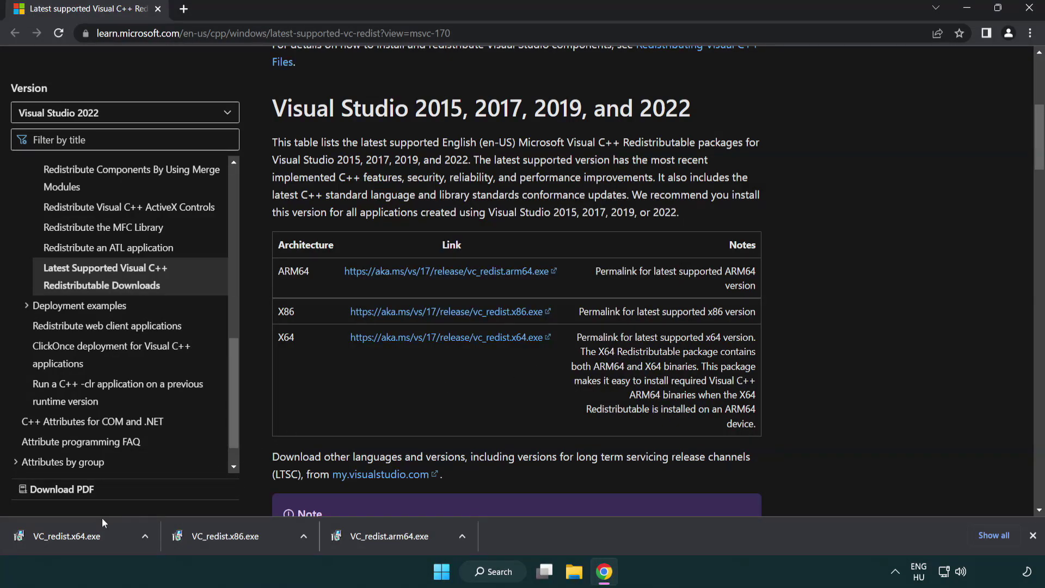
left_click(79, 534)
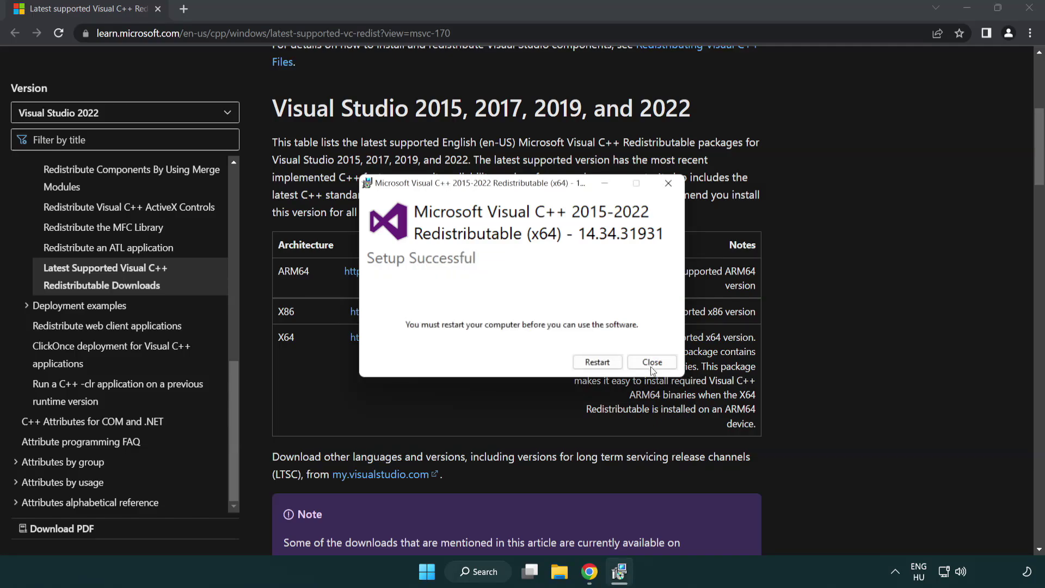
left_click(652, 362)
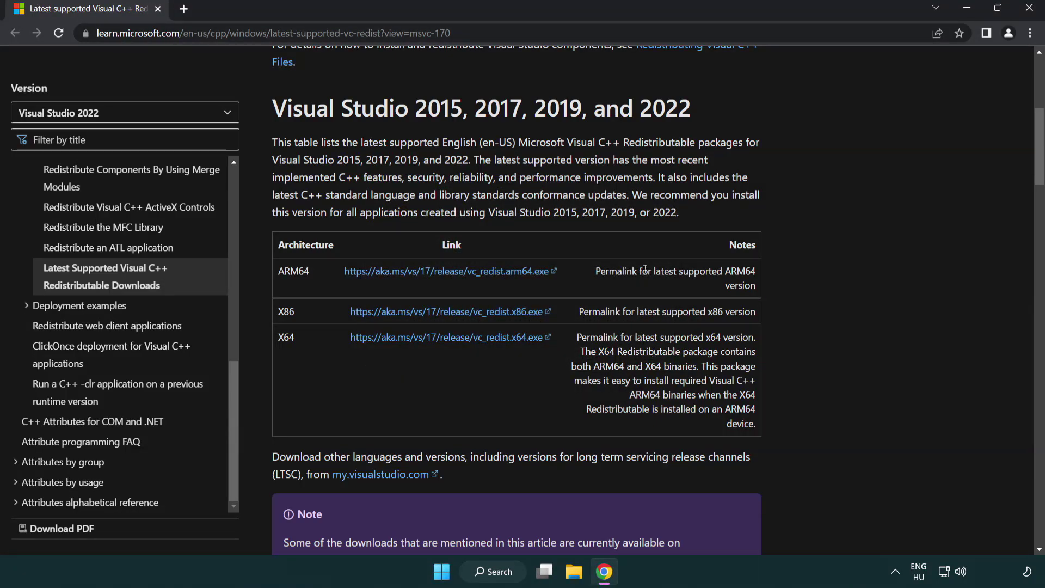
Close Chrome, search 'cmd', and launch Command Prompt as administrator
left_click(1031, 11)
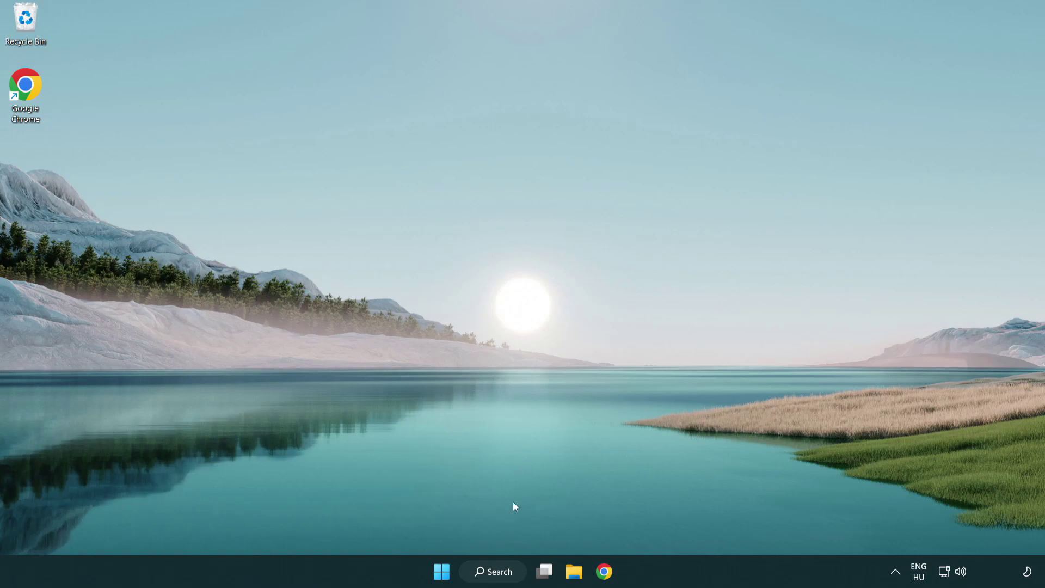
left_click(480, 570)
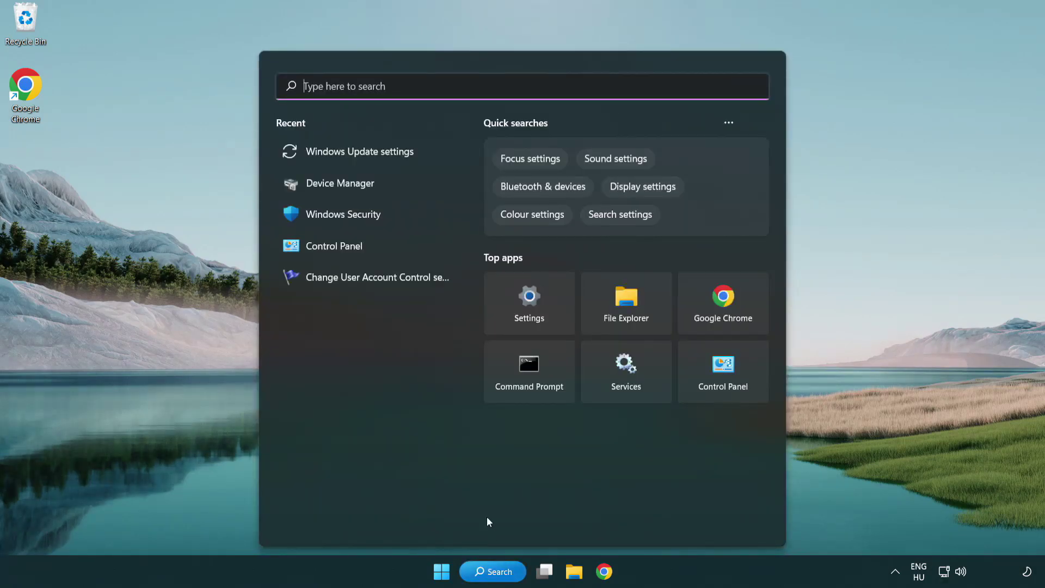
type("cmd")
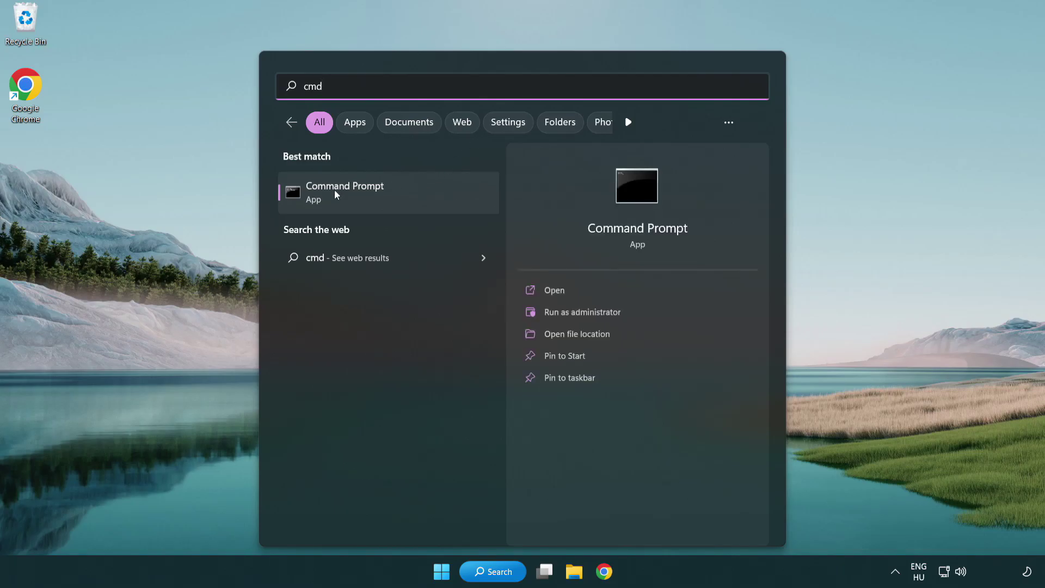
right_click(400, 198)
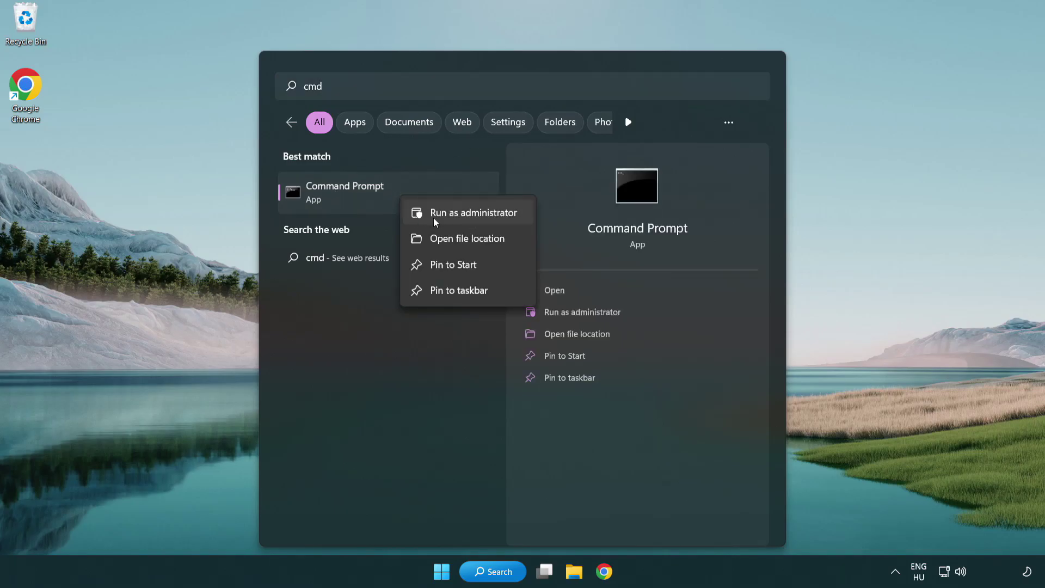
left_click(471, 214)
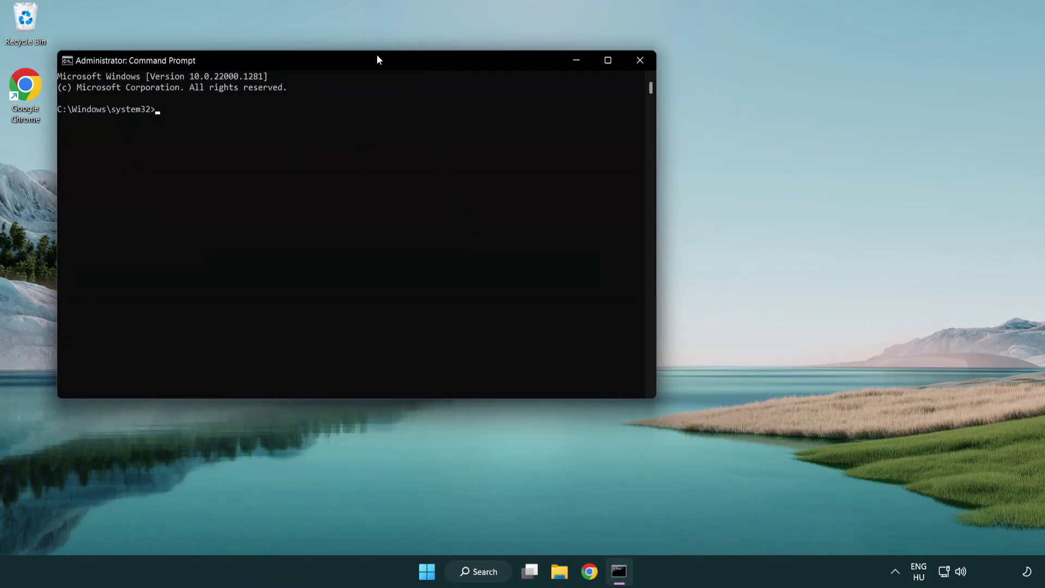
Run sfc /scannow in the Administrator Command Prompt; no integrity violations are found
left_click_drag(379, 60, 526, 107)
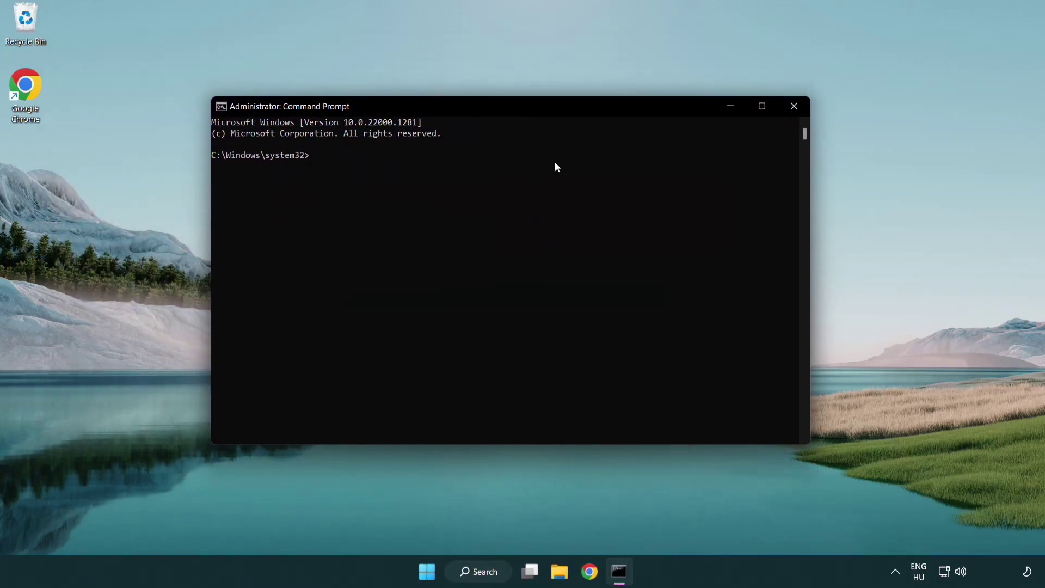
type("sfc")
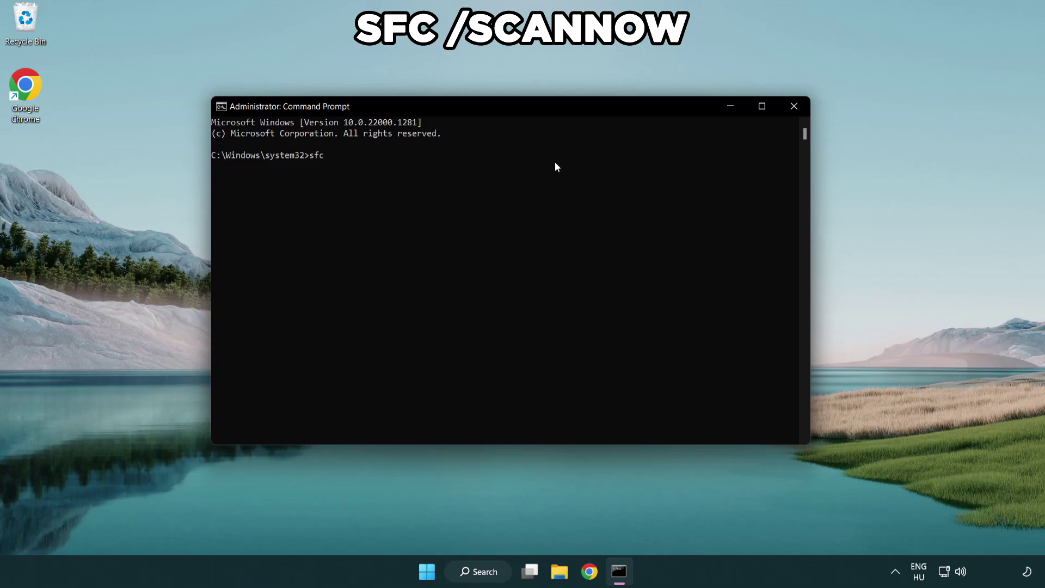
type(" /scannow")
key("Return")
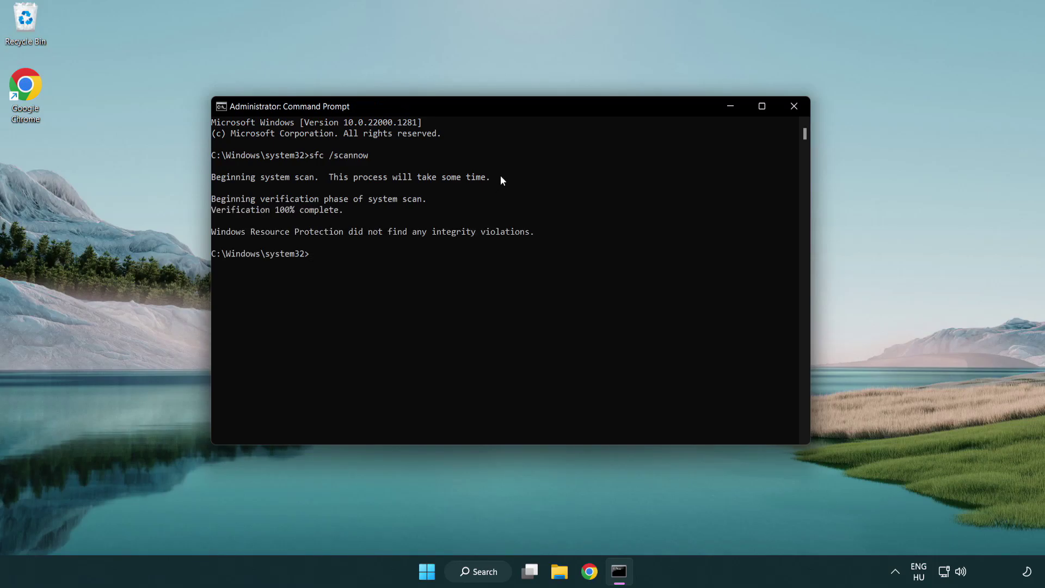
Close Command Prompt and bring up the Start menu power options: Sleep, Shut down, Restart
left_click(794, 106)
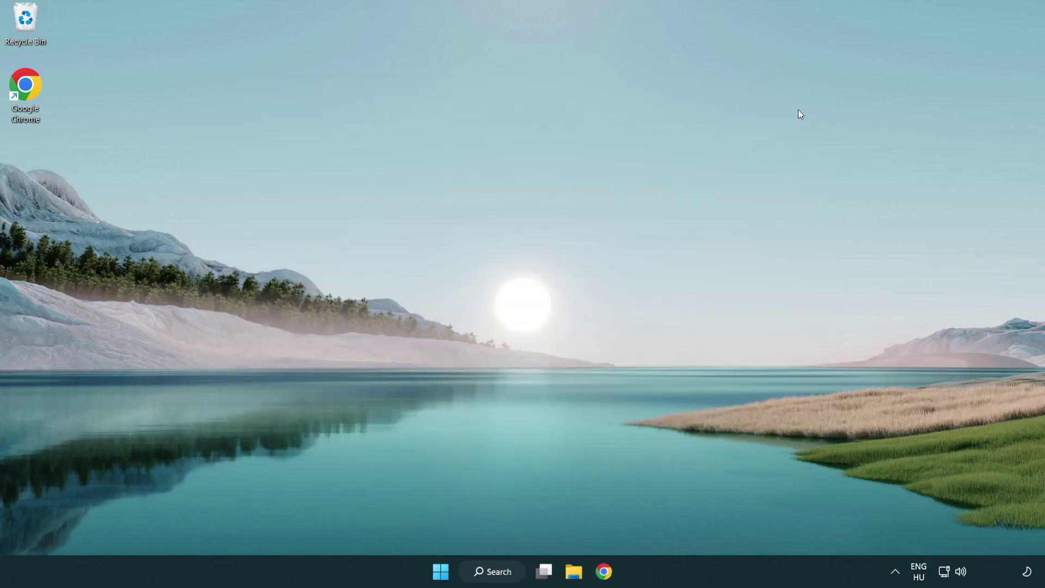
left_click(430, 575)
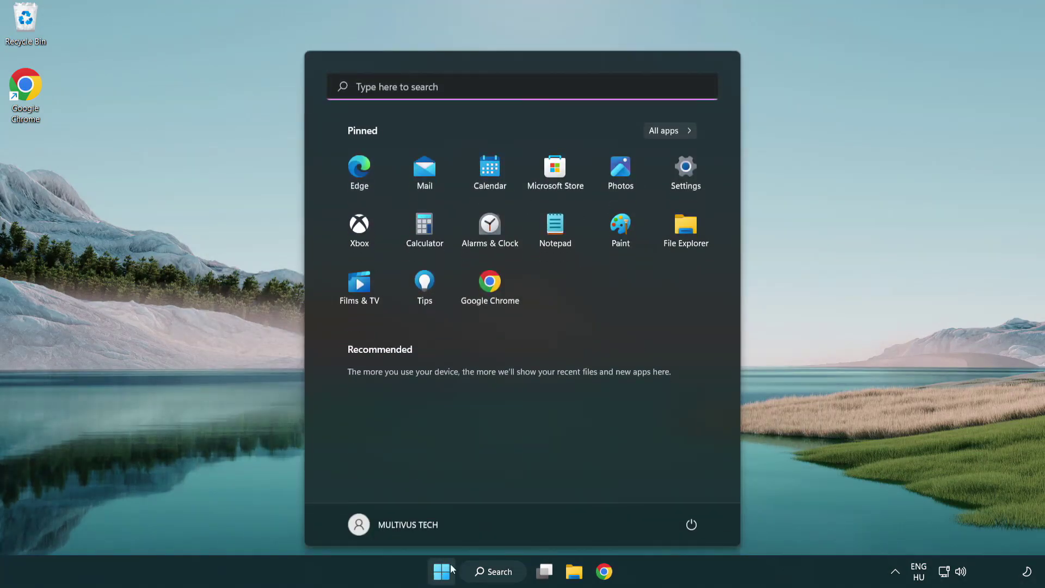
left_click(695, 524)
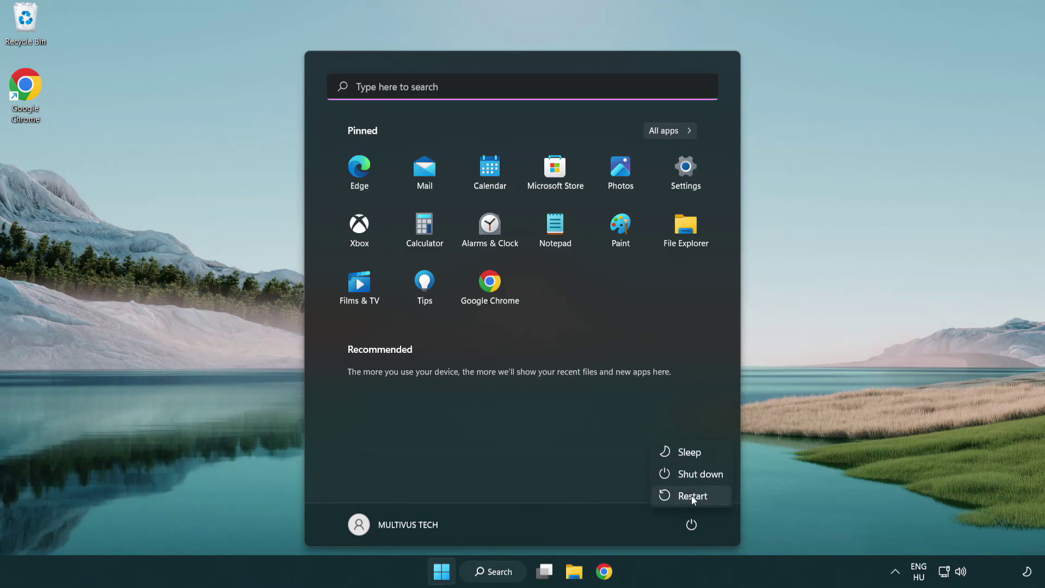